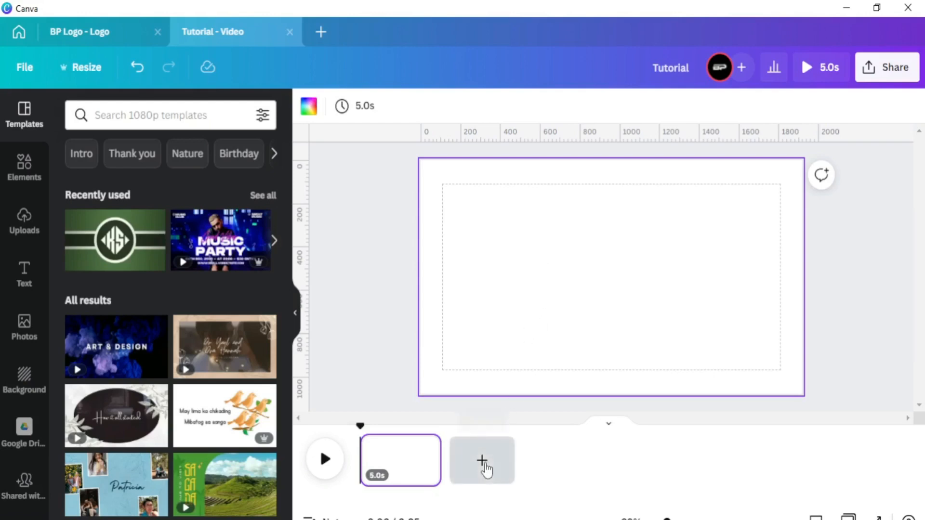
- Add two blank pages after the first one and return the playhead to the start of the timeline
left_click(484, 464)
left_click(576, 469)
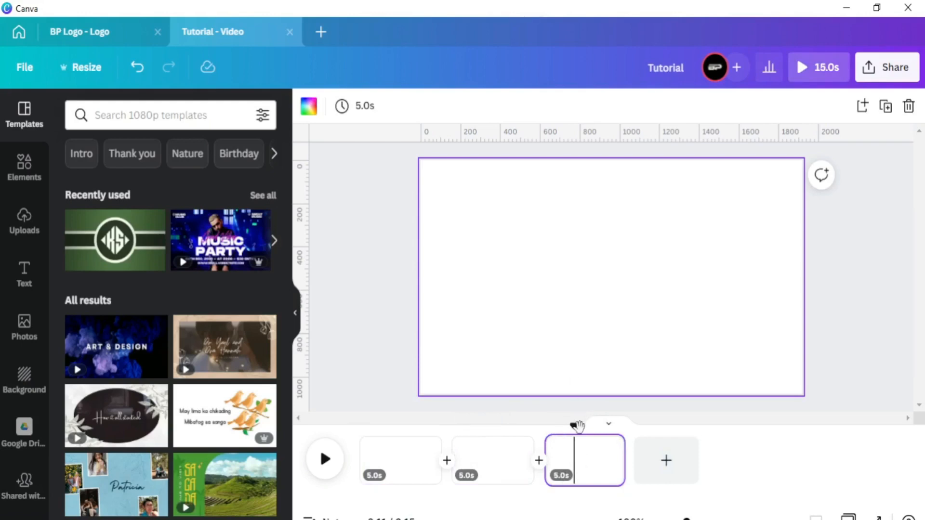
left_click_drag(573, 424, 363, 427)
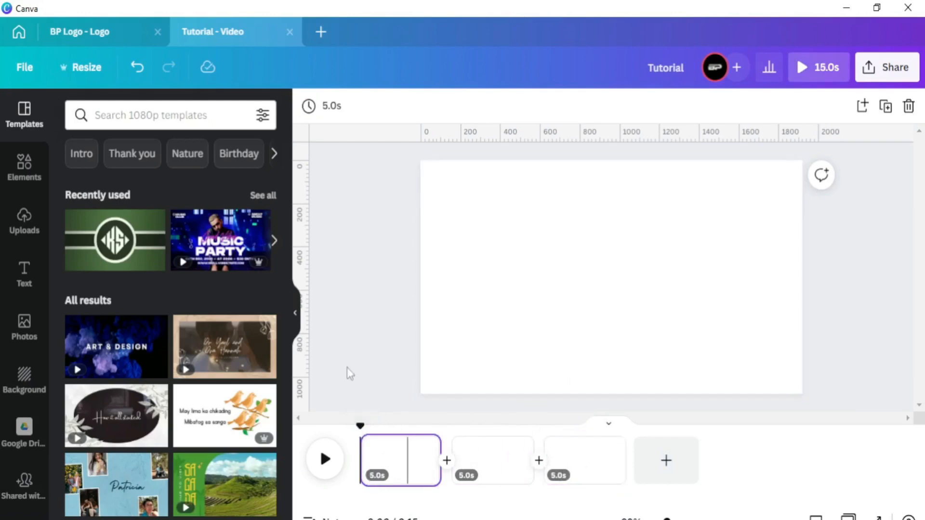
- Search the elements library for "world news" and limit the results to videos
left_click(24, 179)
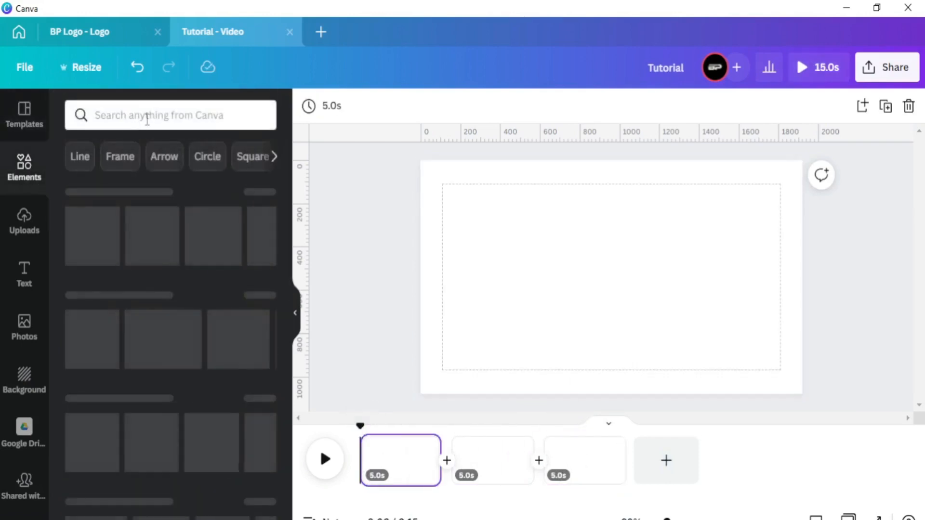
left_click(147, 116)
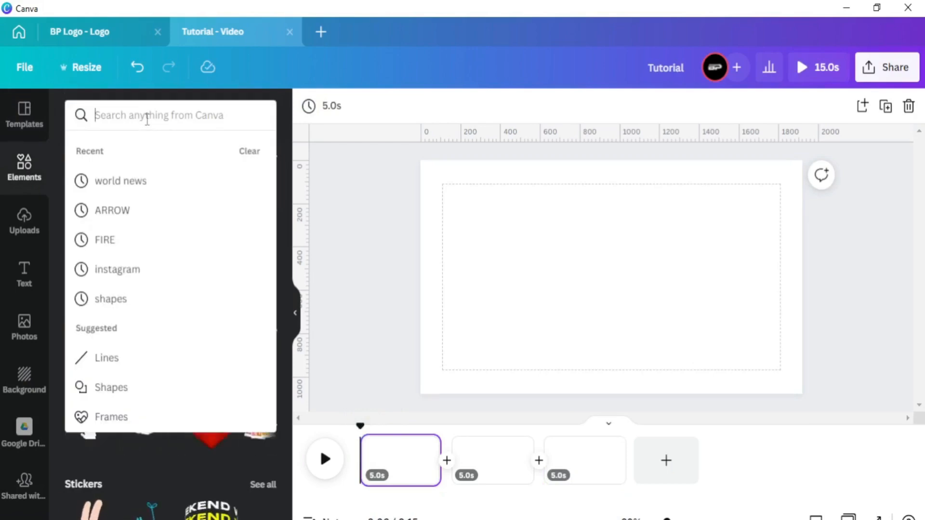
type("world")
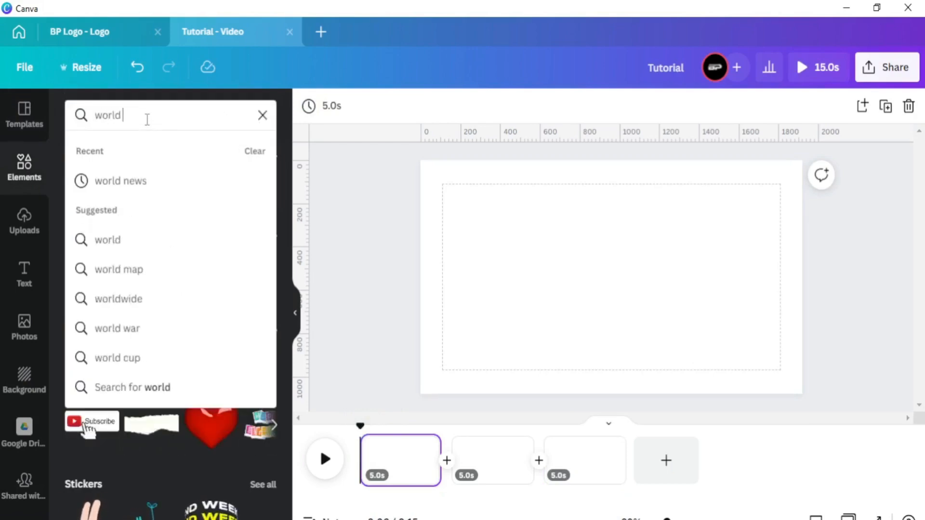
type(" news")
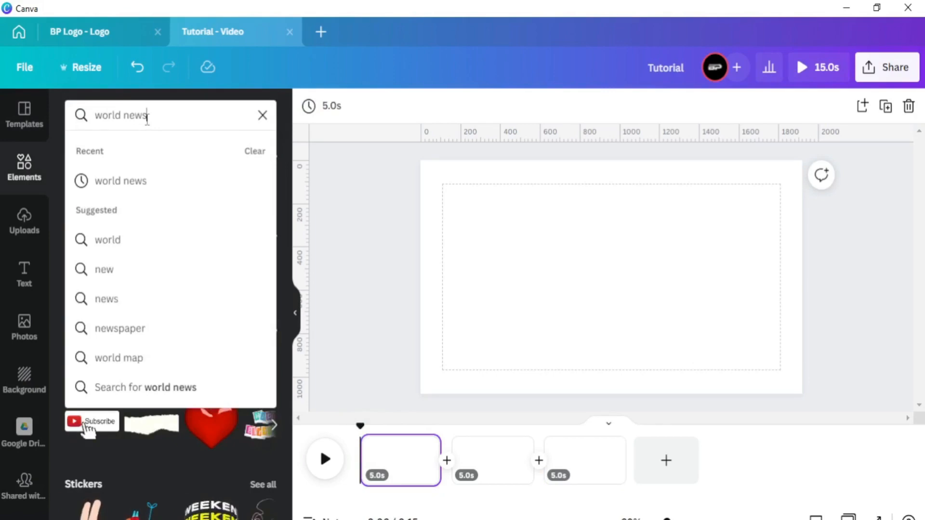
key("Return")
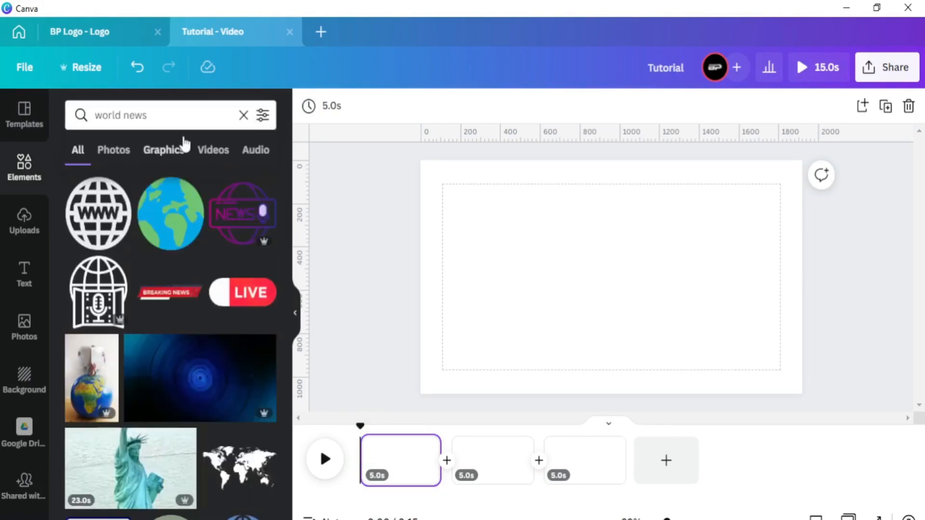
left_click(213, 151)
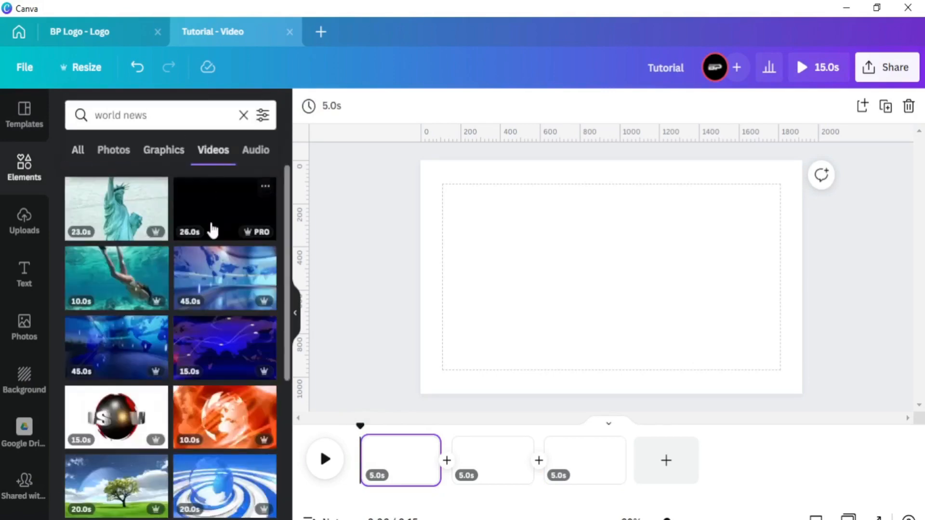
- Insert the 8.0s video with the blue world map on a curved screen onto the first page
scroll(213, 230, "down", 10)
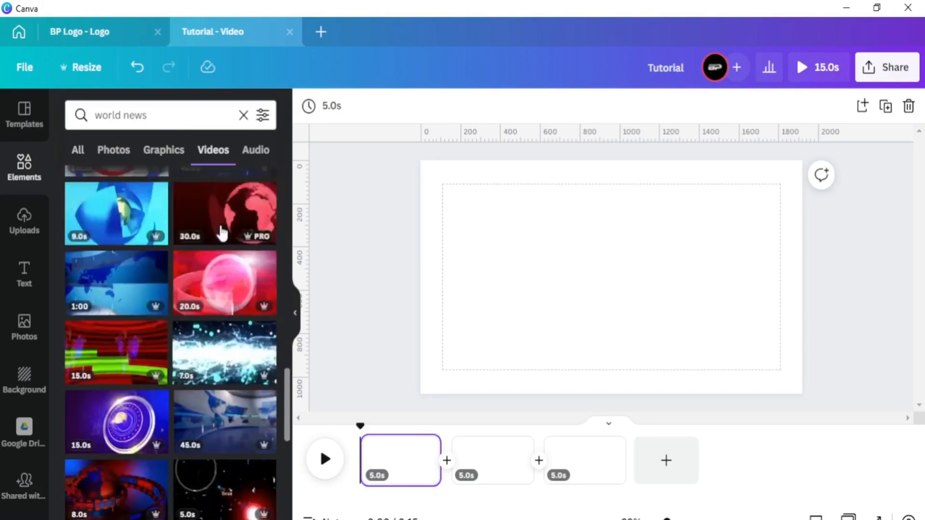
scroll(221, 234, "down", 10)
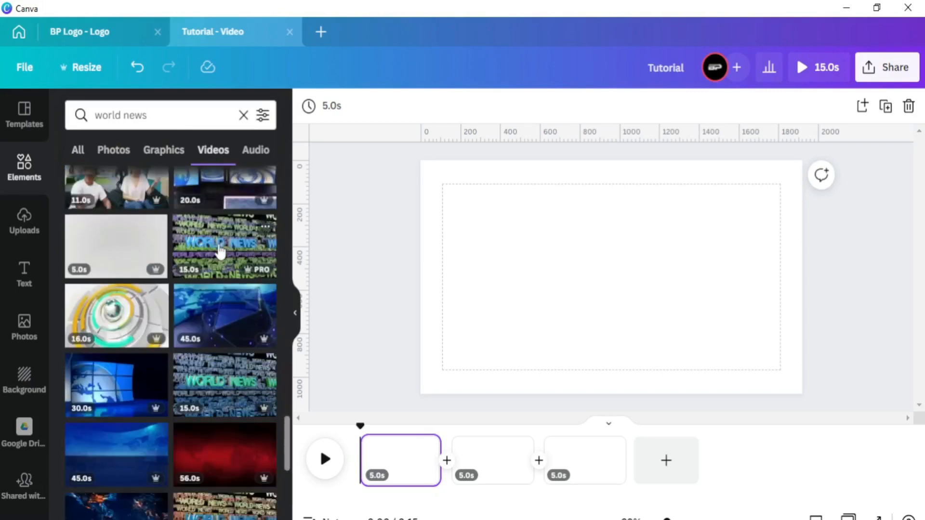
scroll(221, 251, "down", 10)
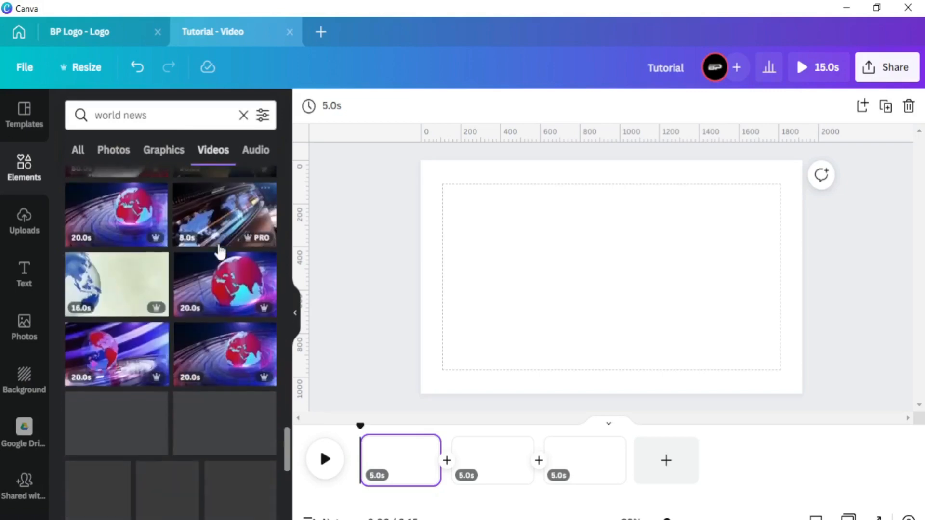
scroll(221, 250, "up", 2)
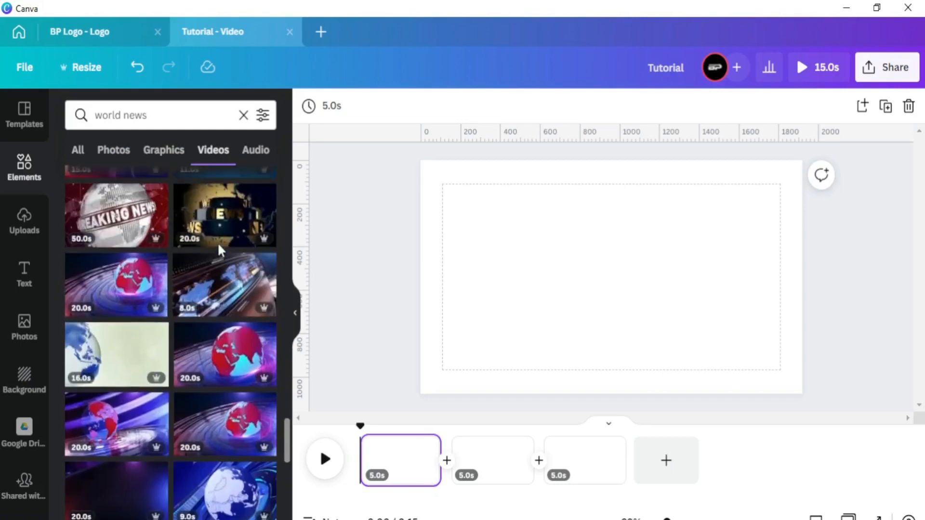
left_click(206, 289)
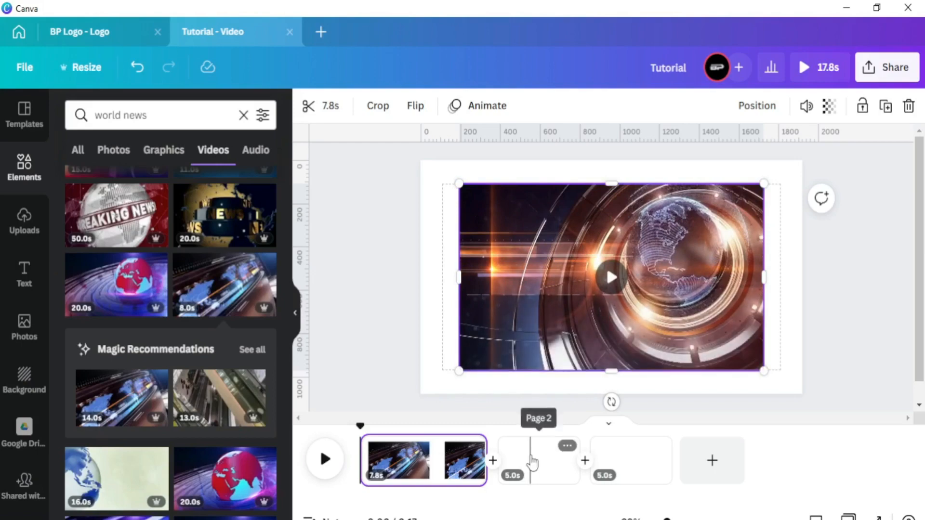
- Insert the same 8.0s world map video onto the second and third pages
left_click(531, 446)
left_click(225, 284)
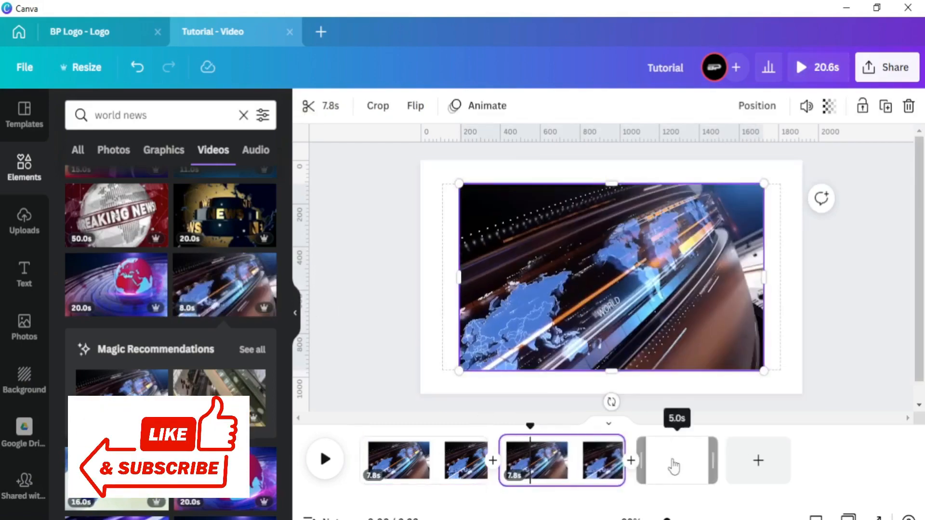
left_click(669, 443)
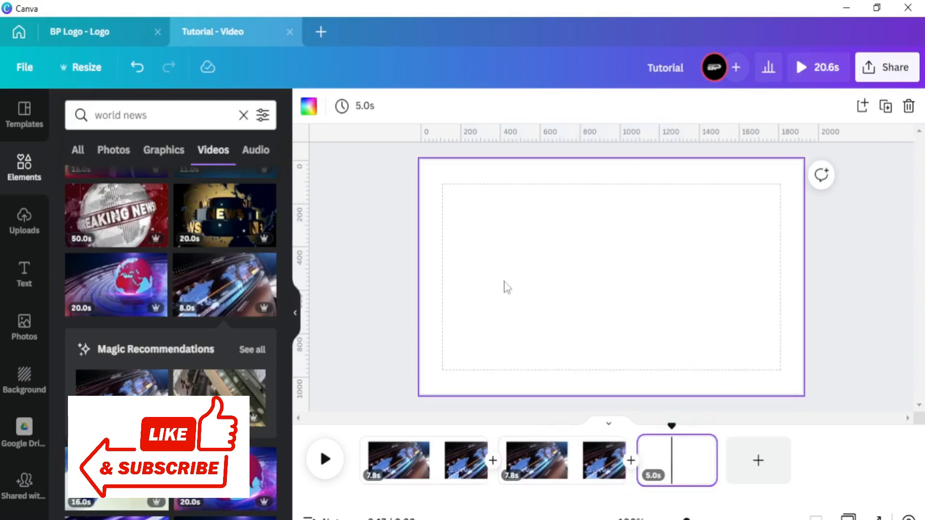
left_click(226, 288)
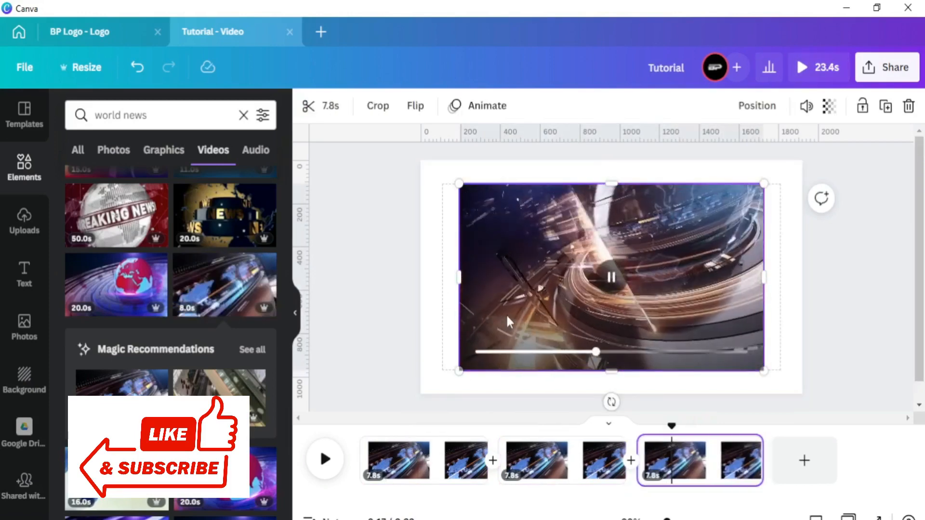
- Set the world map video as the background on the first and second pages
left_click(424, 457)
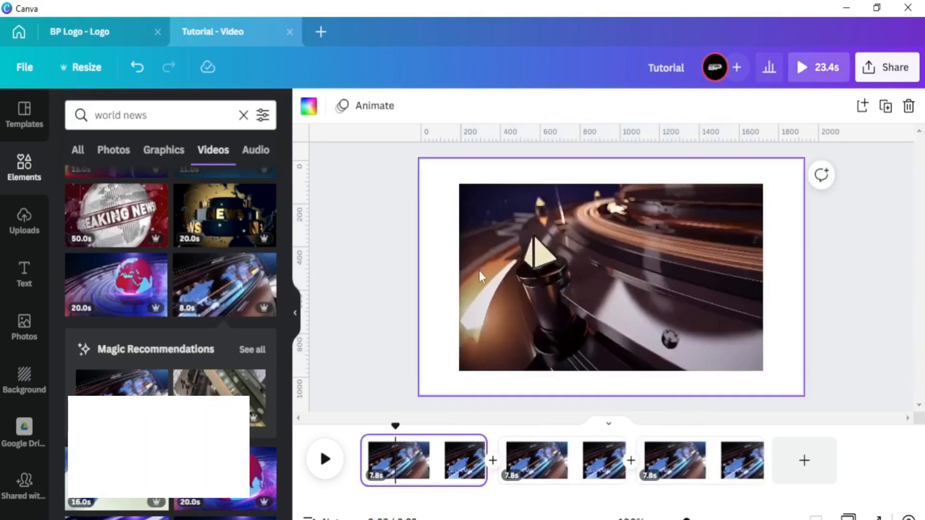
left_click(479, 270)
right_click(480, 277)
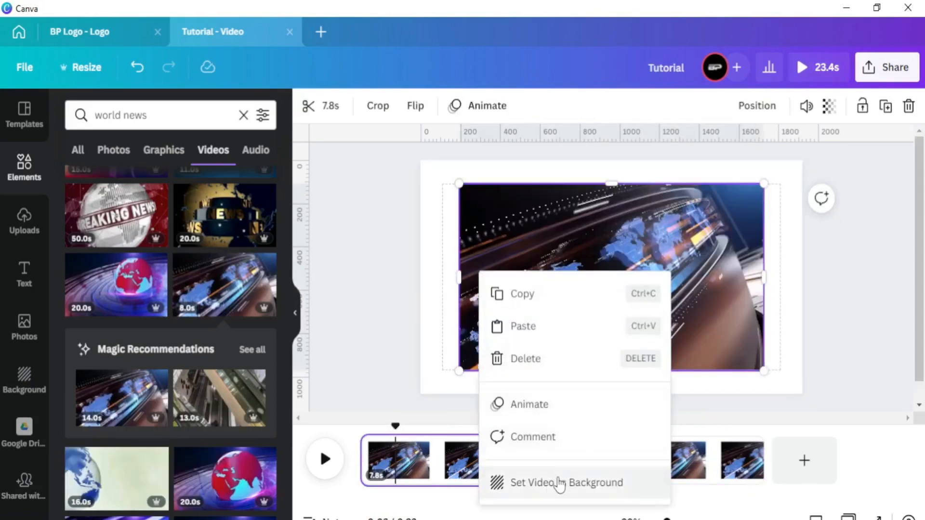
left_click(558, 481)
left_click(532, 460)
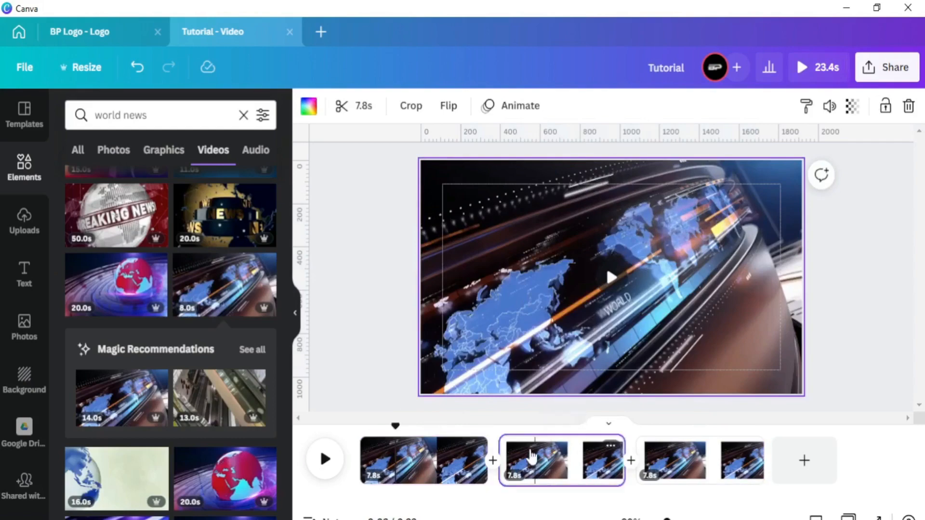
left_click(493, 315)
right_click(493, 315)
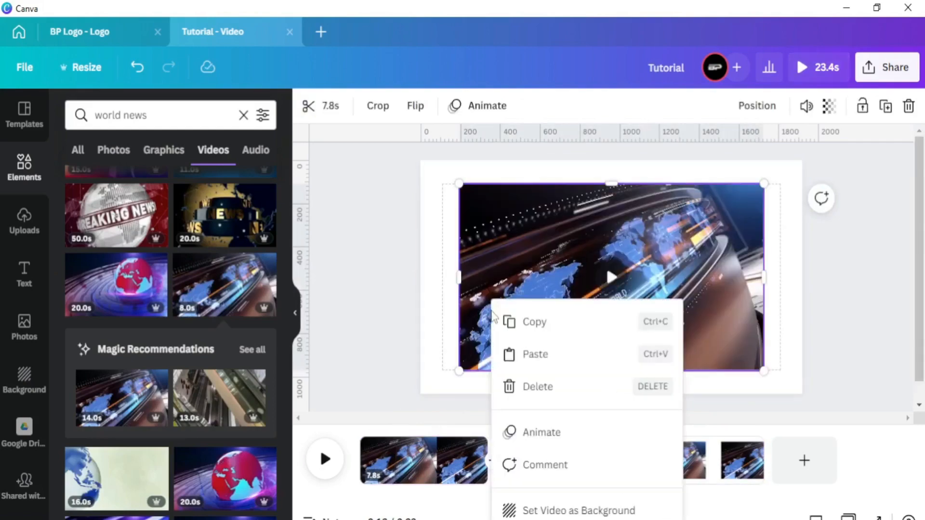
left_click(557, 509)
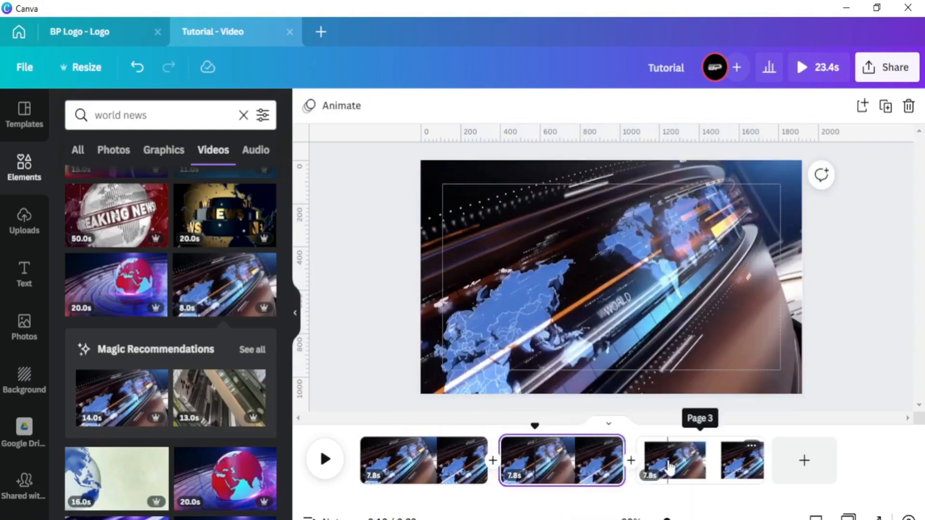
- Set the world map video as the background on the third page
left_click(667, 460)
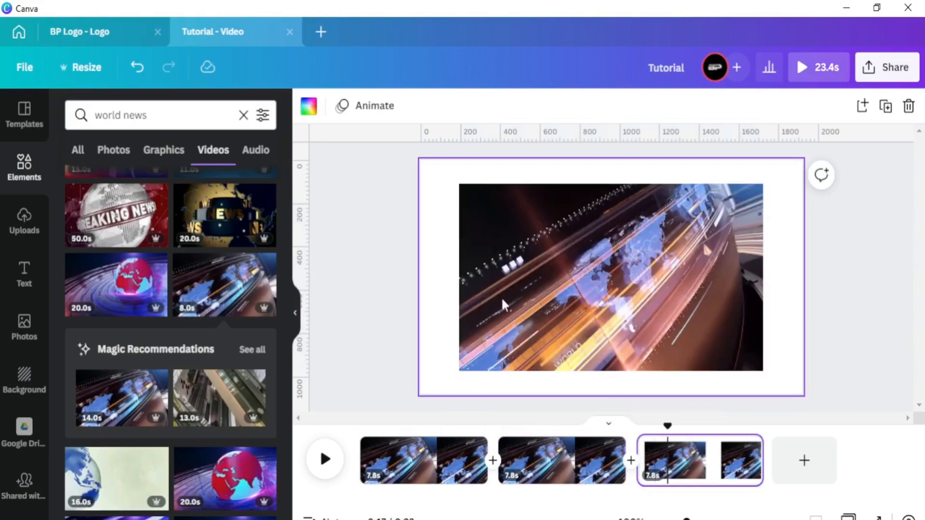
left_click(504, 304)
right_click(503, 304)
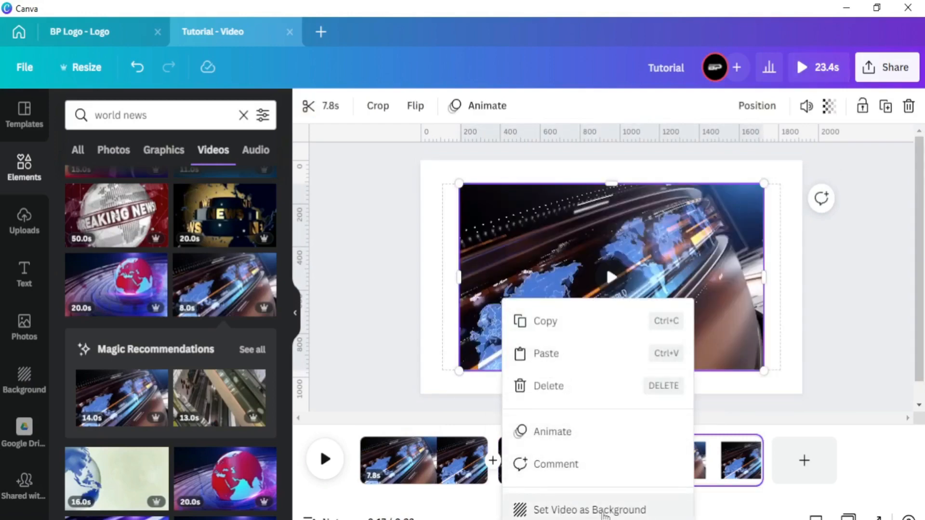
left_click(472, 195)
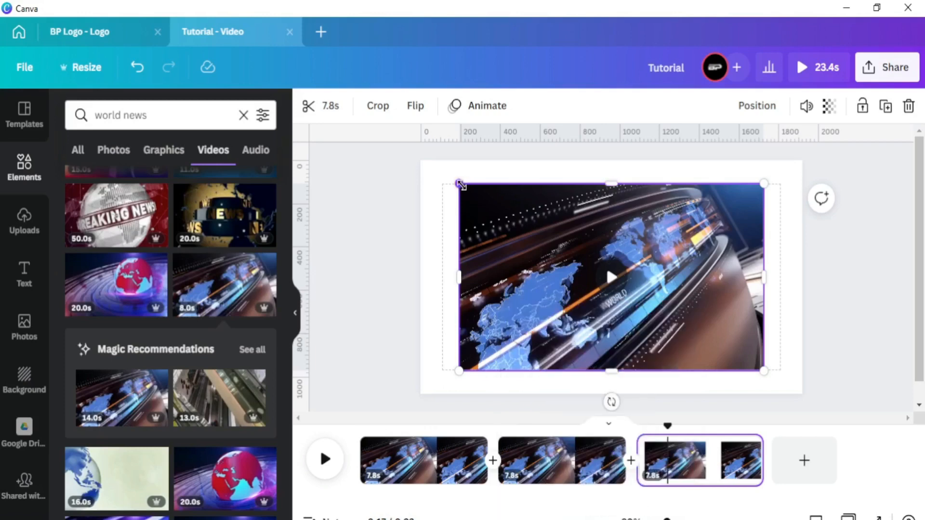
mouse_move(459, 183)
left_mouse_down()
mouse_move(549, 239)
mouse_move(449, 177)
left_mouse_up()
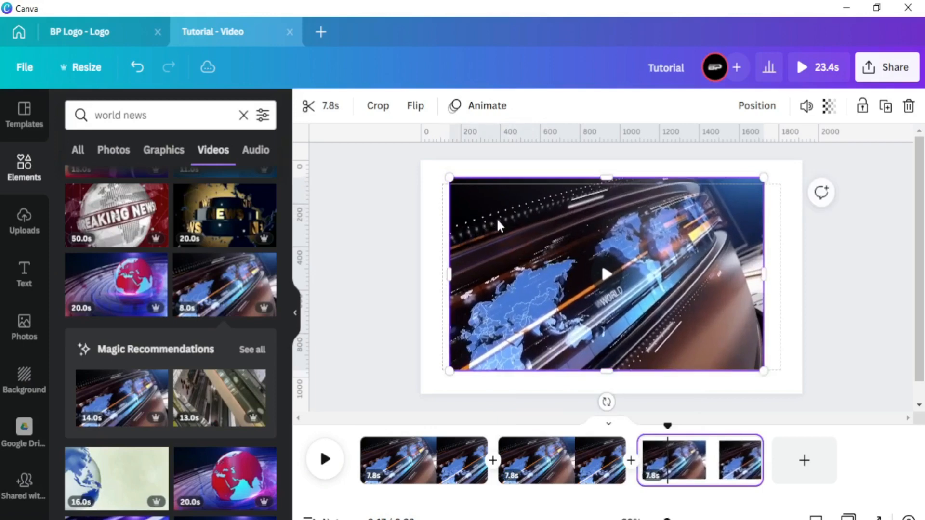
right_click(521, 249)
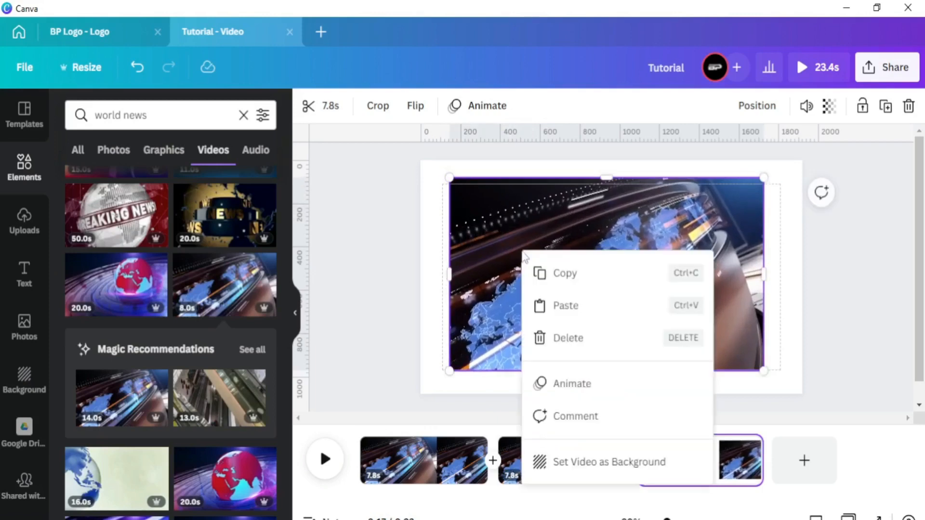
left_click(585, 463)
left_click(530, 290)
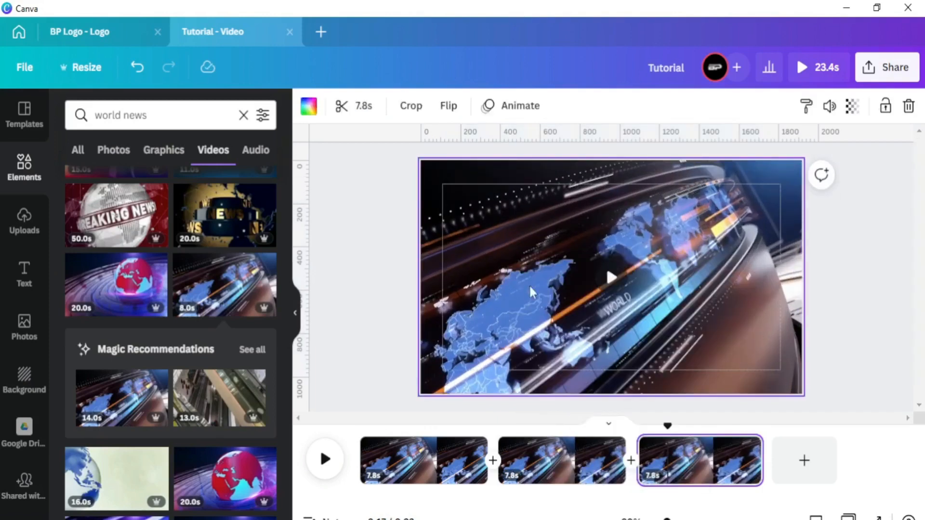
- From the start of the first page, search the audio library for "amuse us" and add the "Amuse Us" track to the timeline
left_click(664, 433)
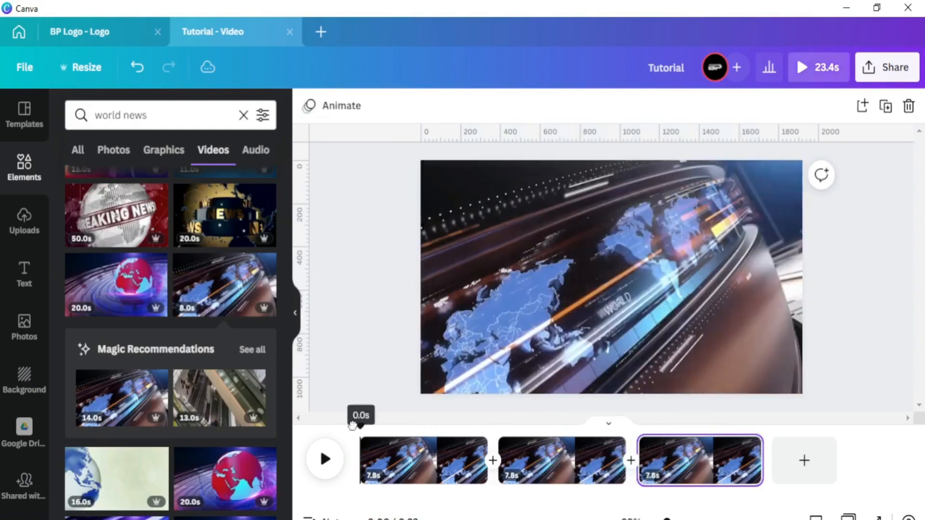
left_click(375, 488)
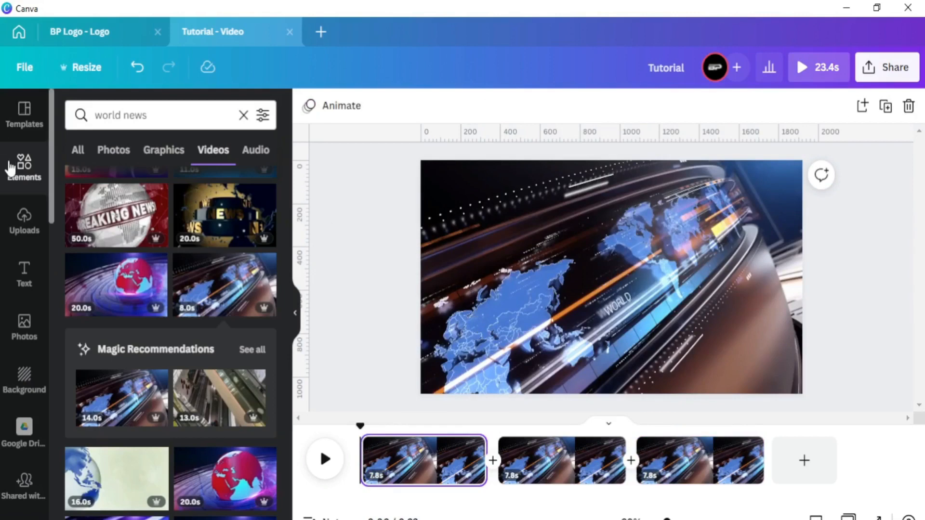
left_click(12, 171)
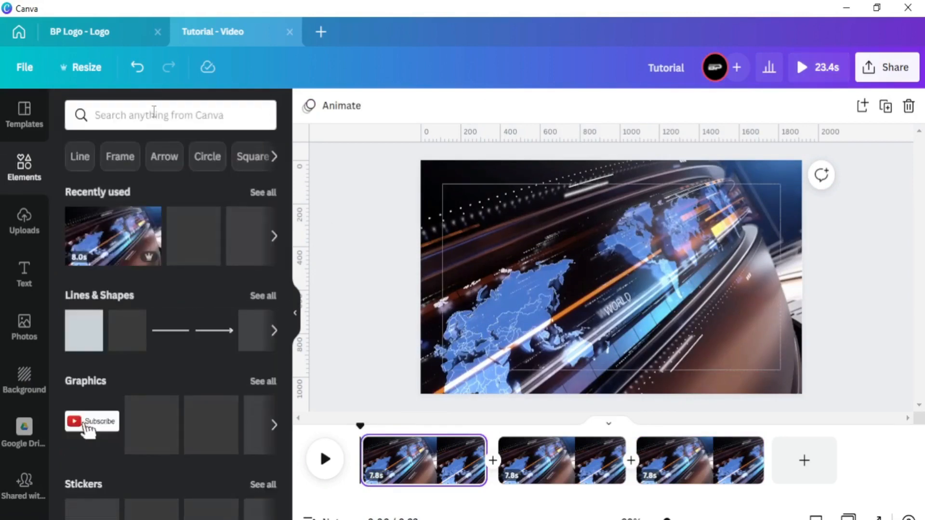
left_click(154, 112)
type("a")
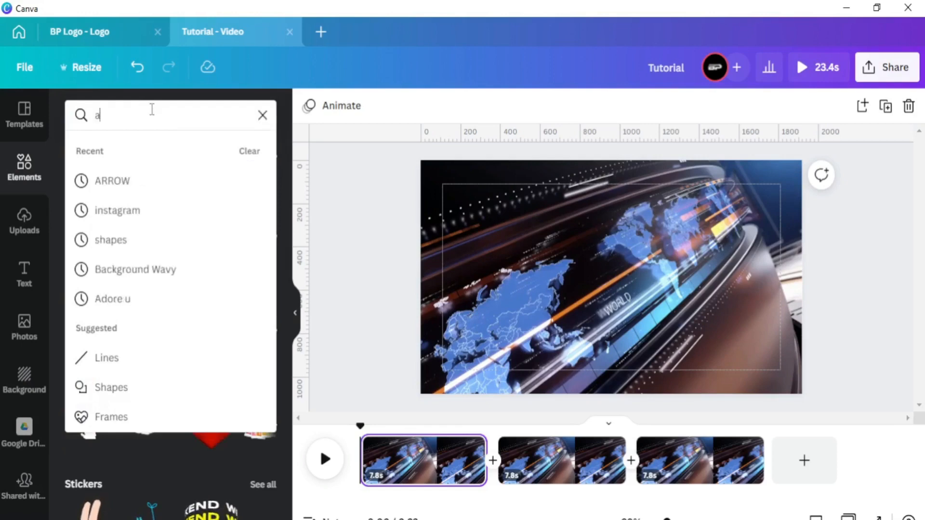
type("muse us")
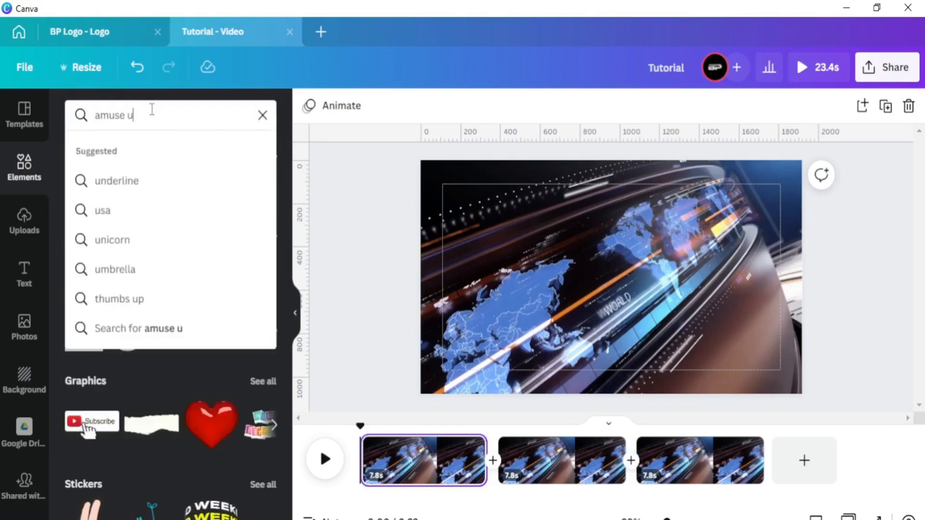
key("Return")
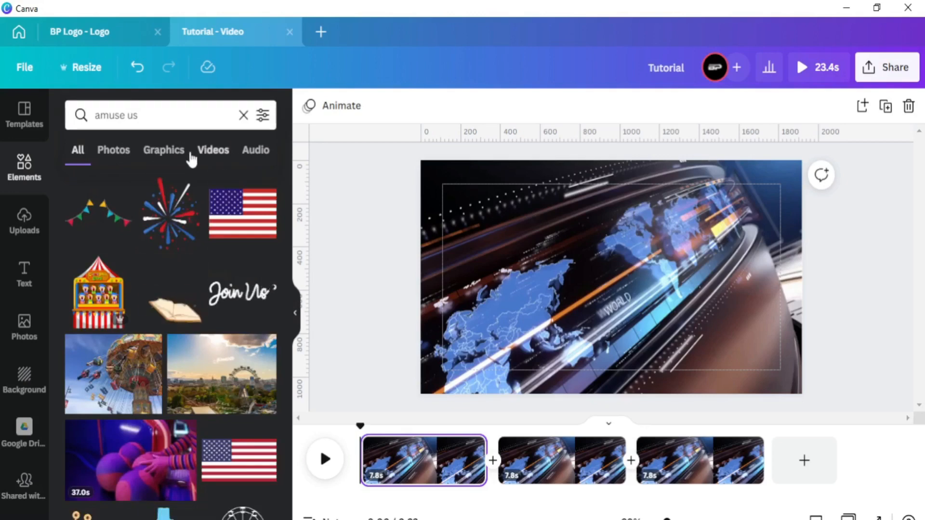
left_click(256, 149)
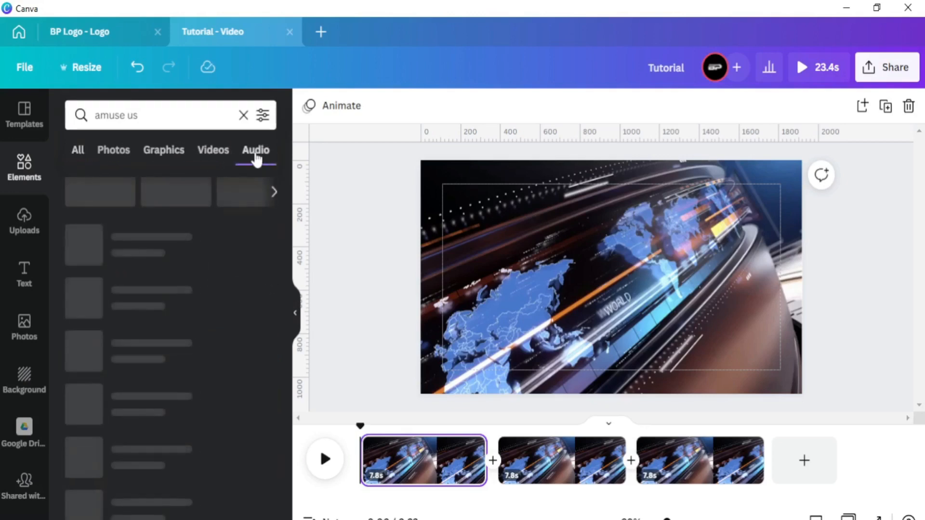
left_click(249, 214)
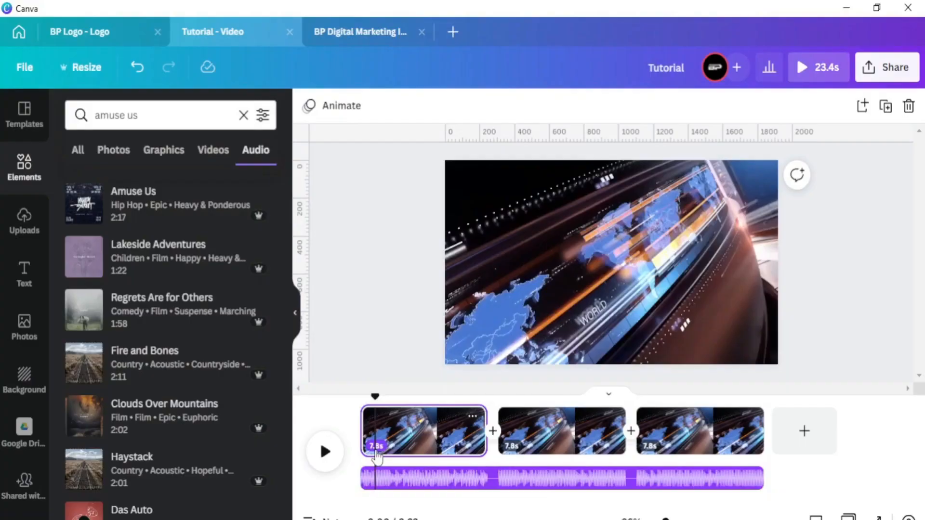
- Set the first page's duration to 0.5 seconds
left_click(377, 448)
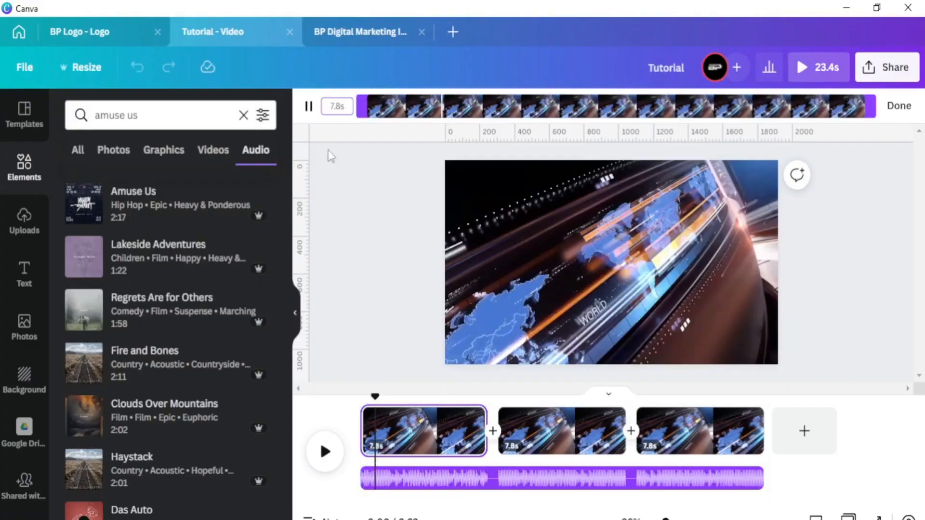
key("BackSpace")
key("BackSpace")
key("BackSpace")
key("BackSpace")
type("5.")
key("BackSpace")
key("BackSpace")
type("0.5")
key("Return")
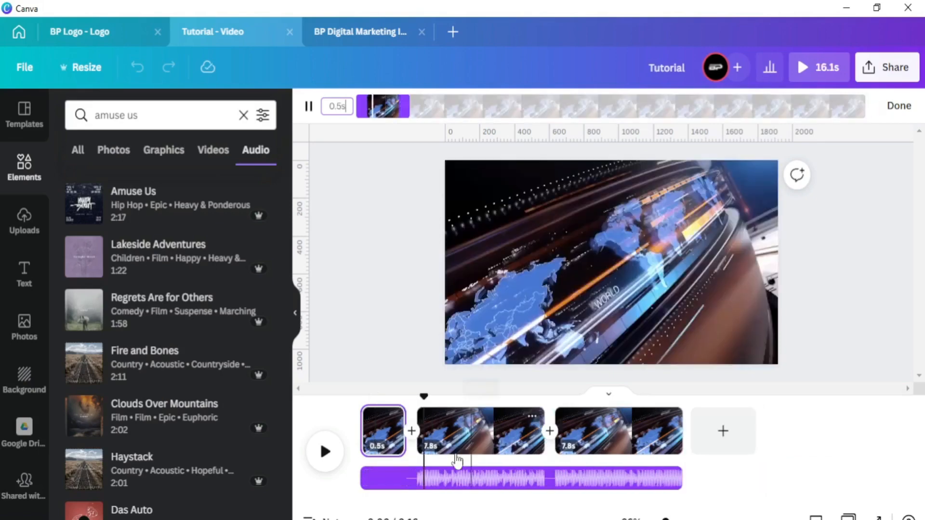
- Set the second page's duration to 0.7 seconds and the third page's to 5.8 seconds
left_click(436, 454)
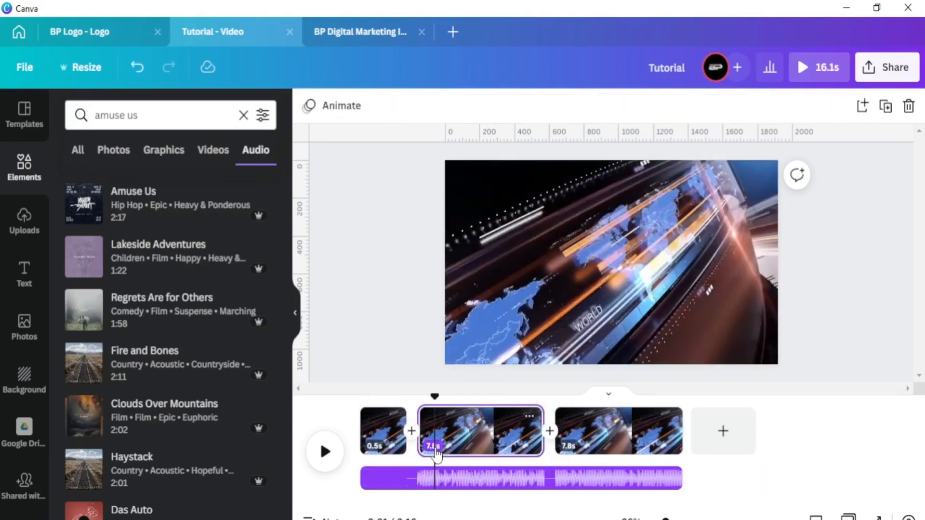
left_click(434, 447)
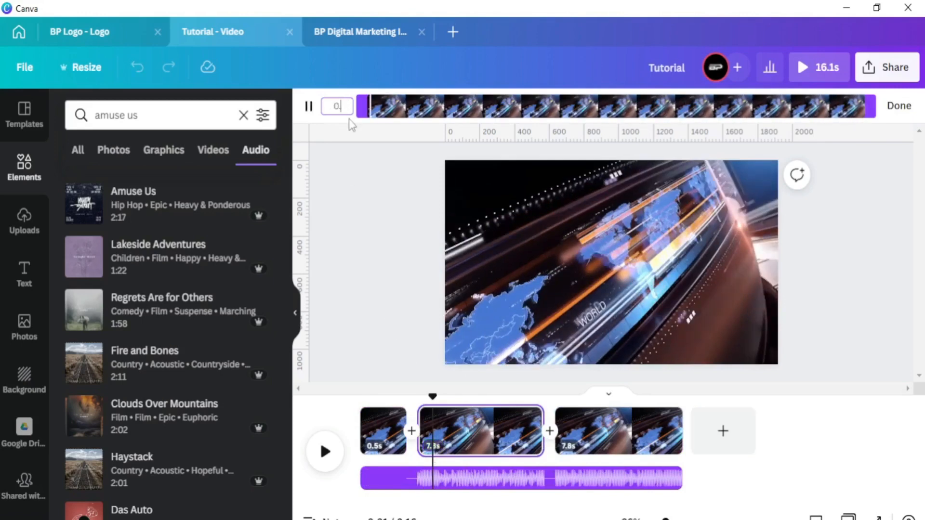
type("0.7")
key("Return")
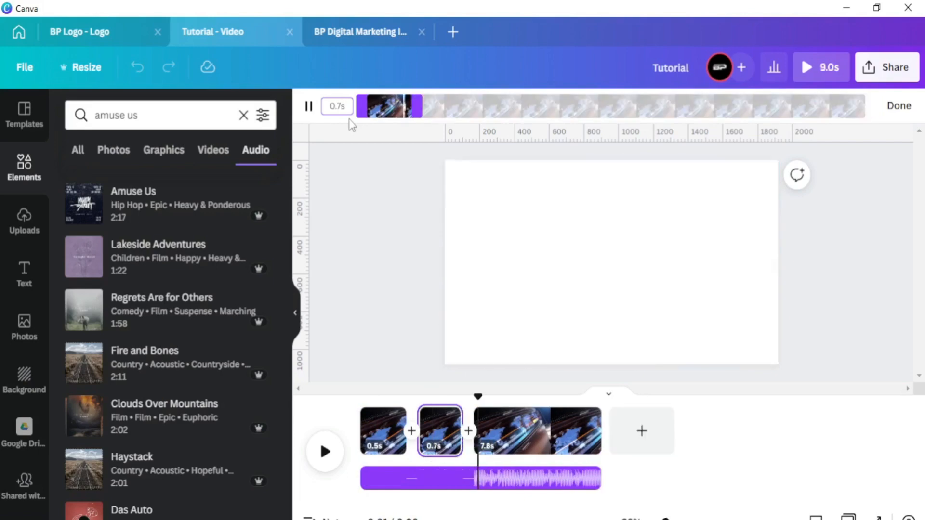
left_click(492, 455)
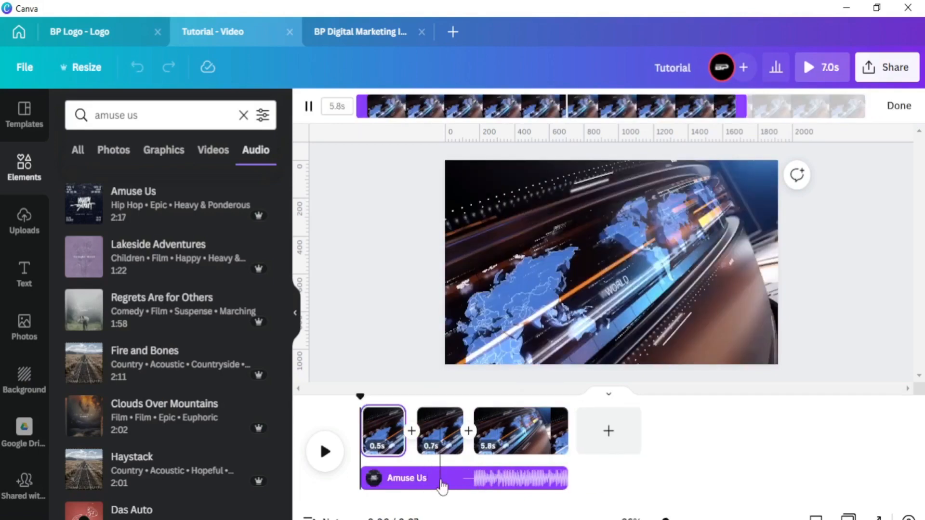
- Adjust the Amuse Us audio track so the excerpt under the pages starts at 2:06 of the song
left_click(442, 487)
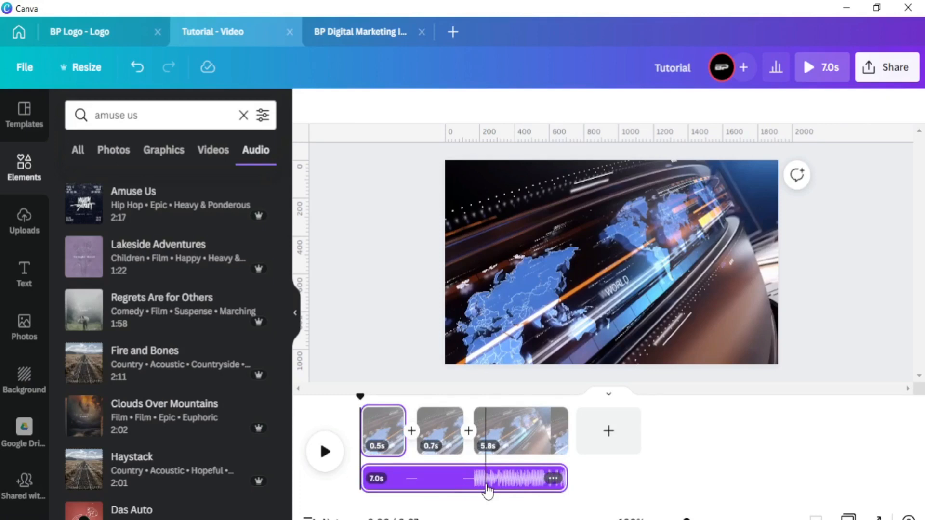
left_click(555, 481)
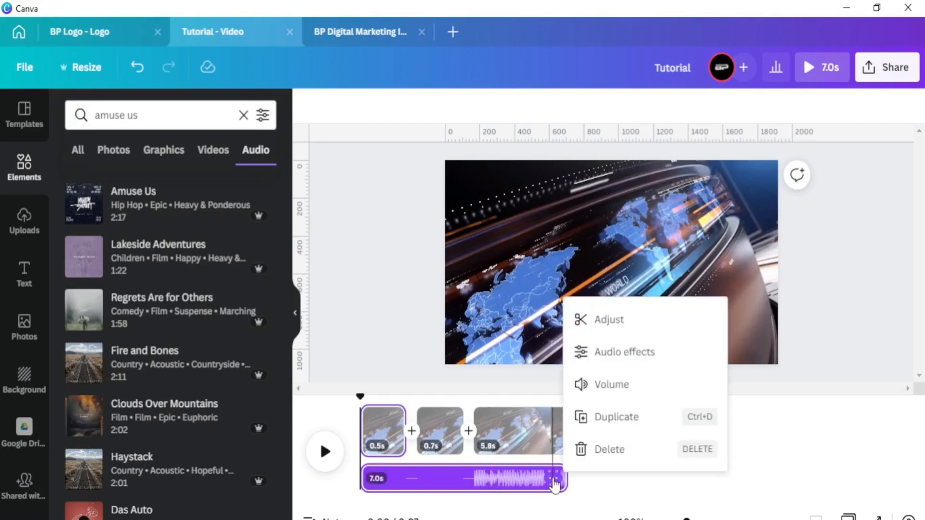
right_click(525, 487)
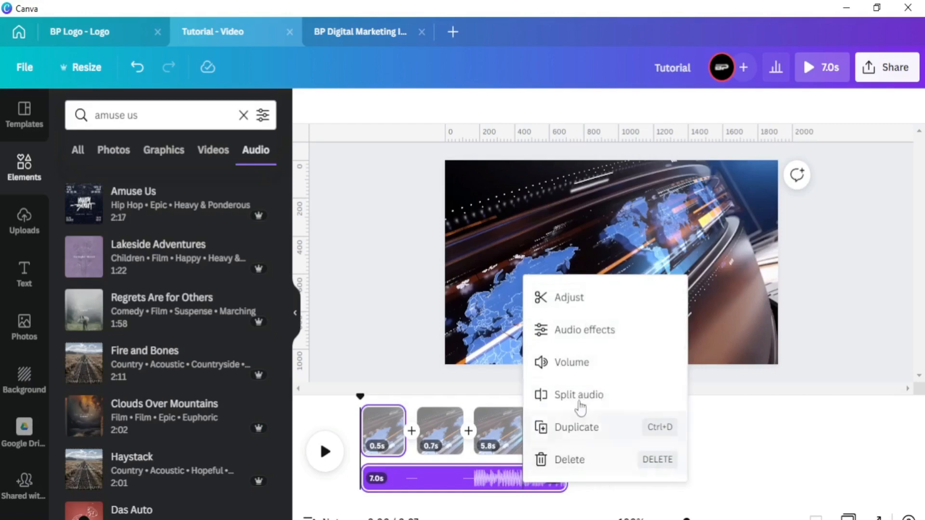
left_click(572, 299)
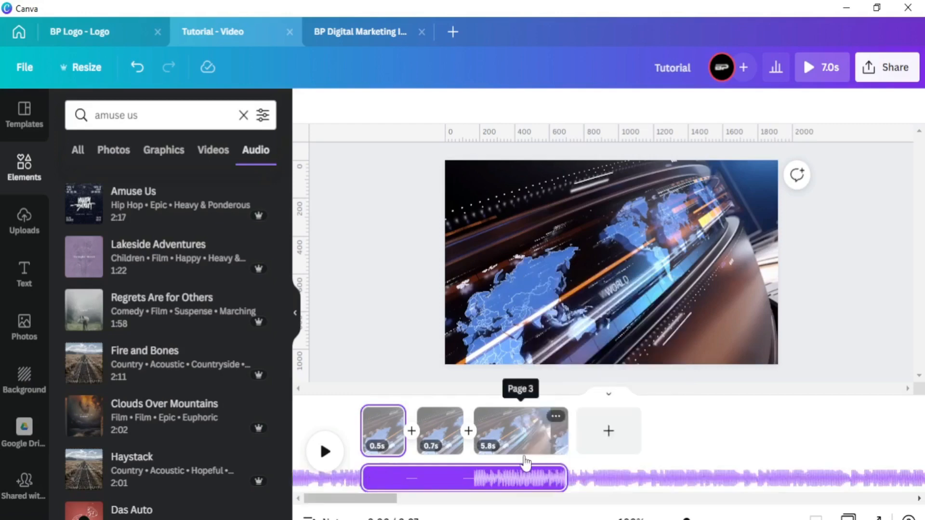
left_click(535, 482)
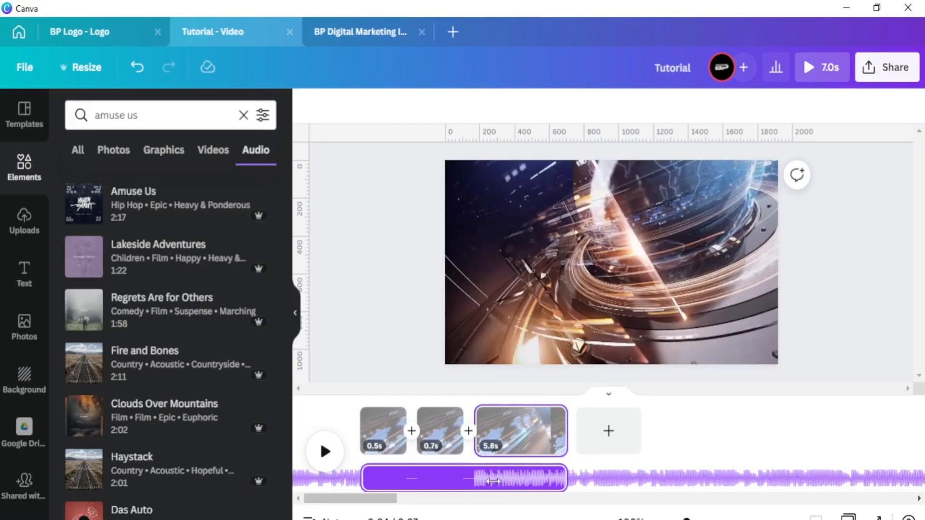
left_click_drag(493, 481, 462, 477)
left_click_drag(526, 481, 457, 481)
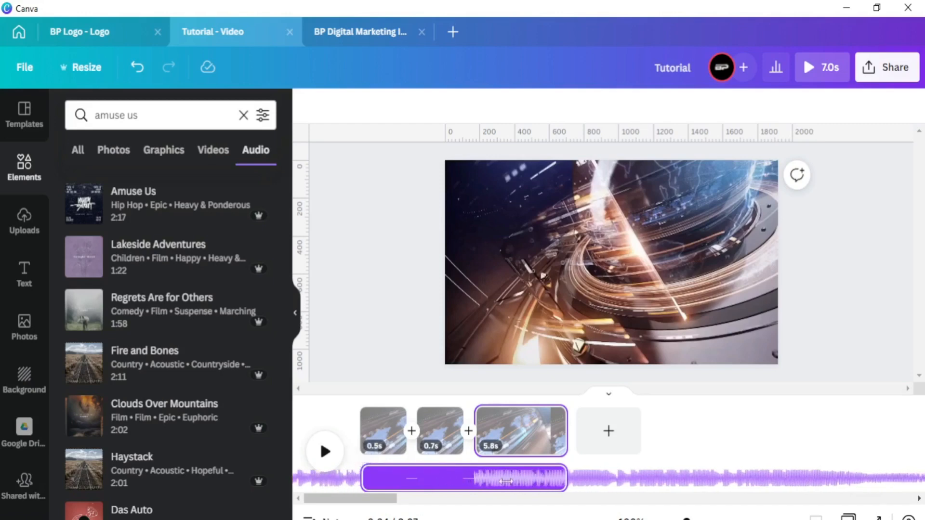
left_click_drag(540, 480, 436, 476)
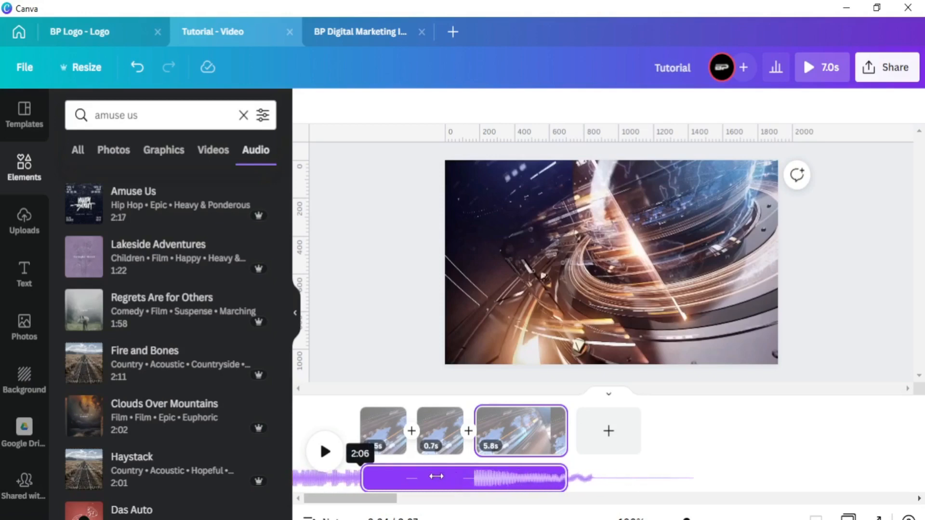
left_click_drag(436, 476, 436, 476)
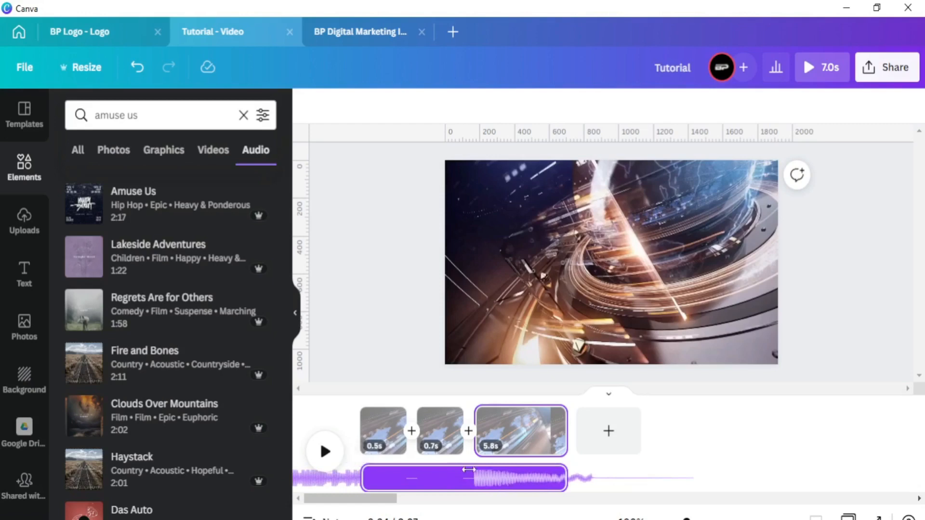
- Play the video from the start of the first page to check the audio timing
left_click(377, 428)
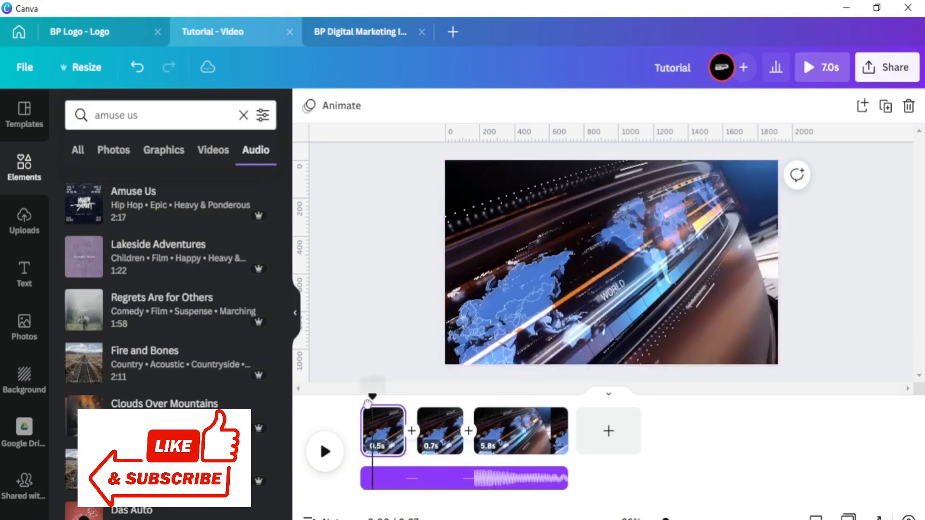
left_click_drag(375, 395, 361, 409)
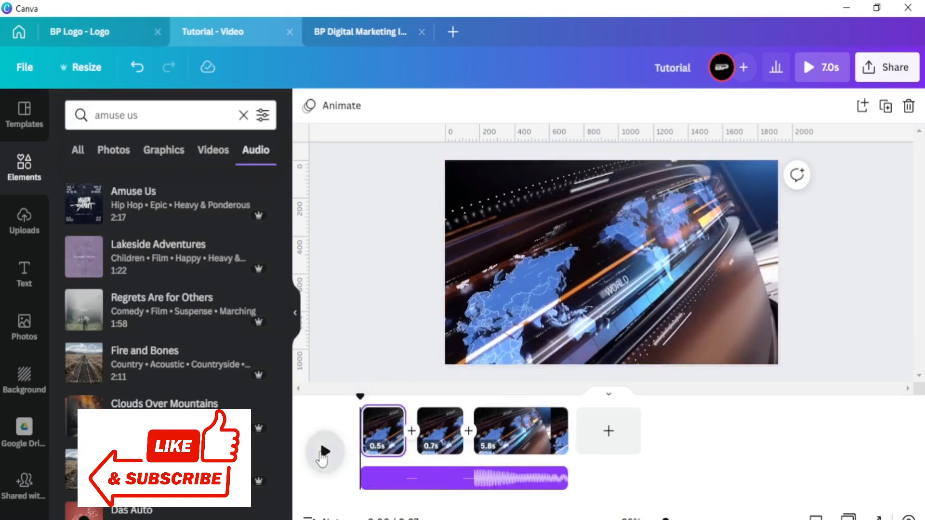
left_click(325, 457)
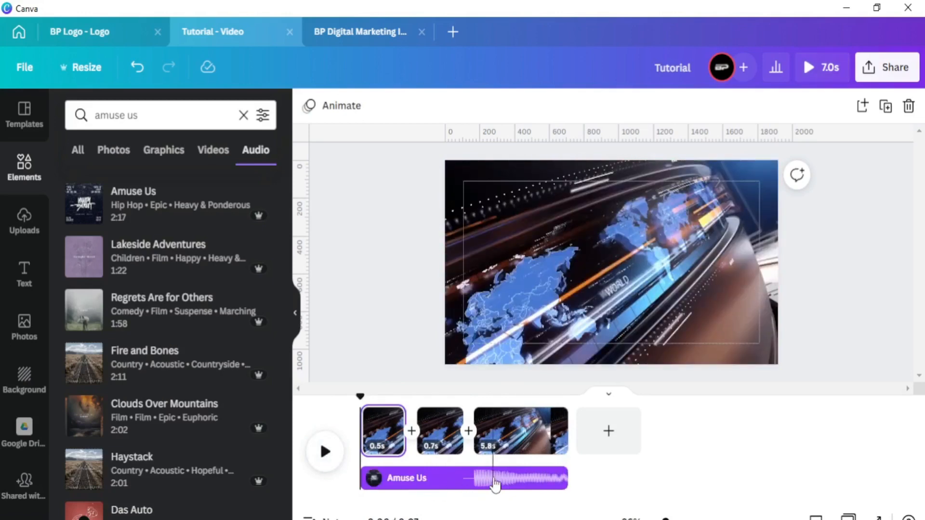
- Try shifting the Amuse Us excerpt closer to the end of the song and play it back
right_click(495, 484)
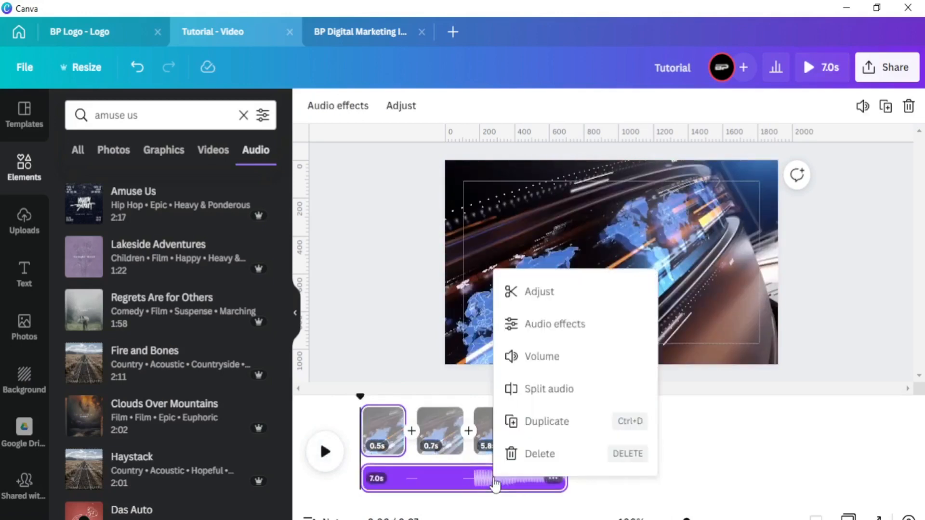
left_click(545, 292)
left_click_drag(508, 479, 391, 480)
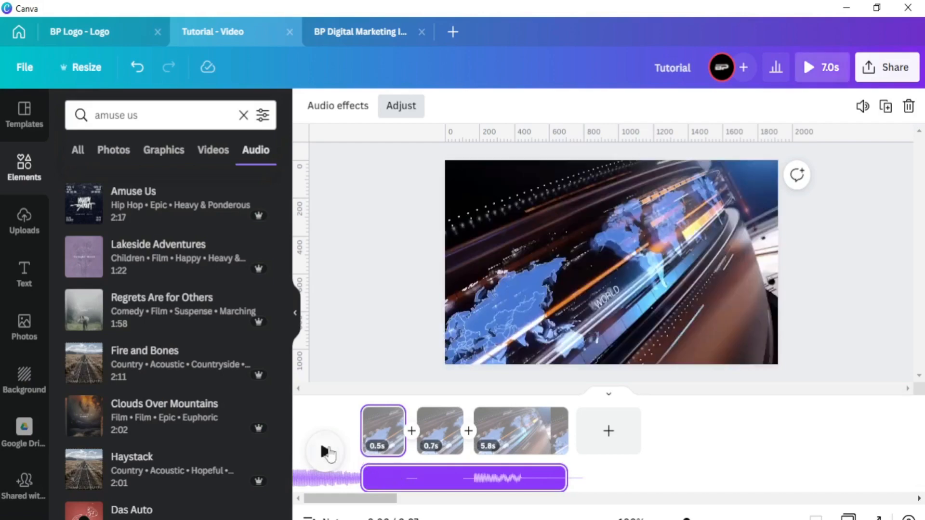
left_click(324, 452)
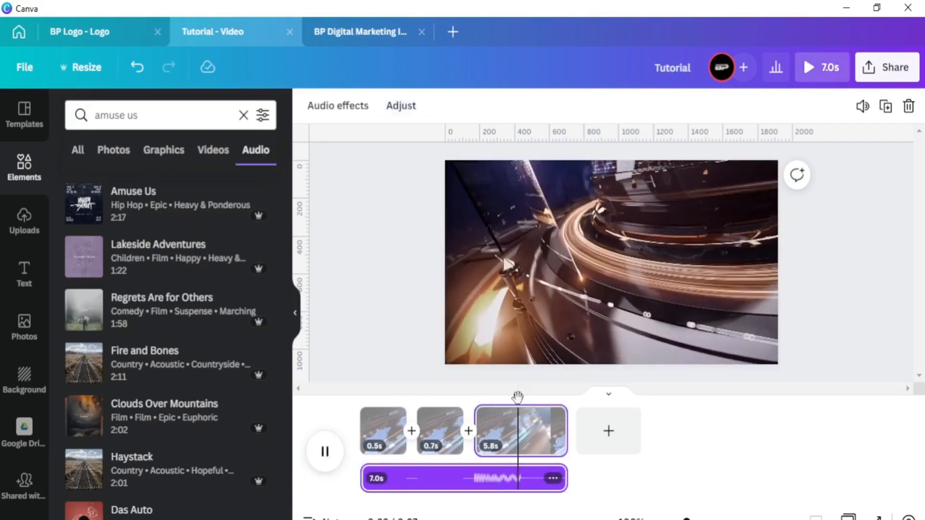
left_click(325, 452)
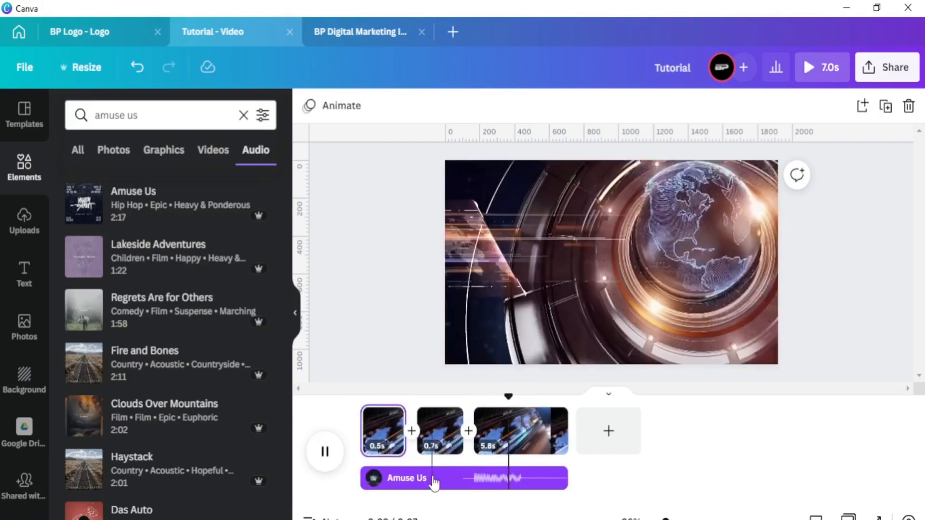
- Readjust the Amuse Us excerpt to start at 2:07 of the song and play the video from the first page
left_click(434, 481)
right_click(434, 479)
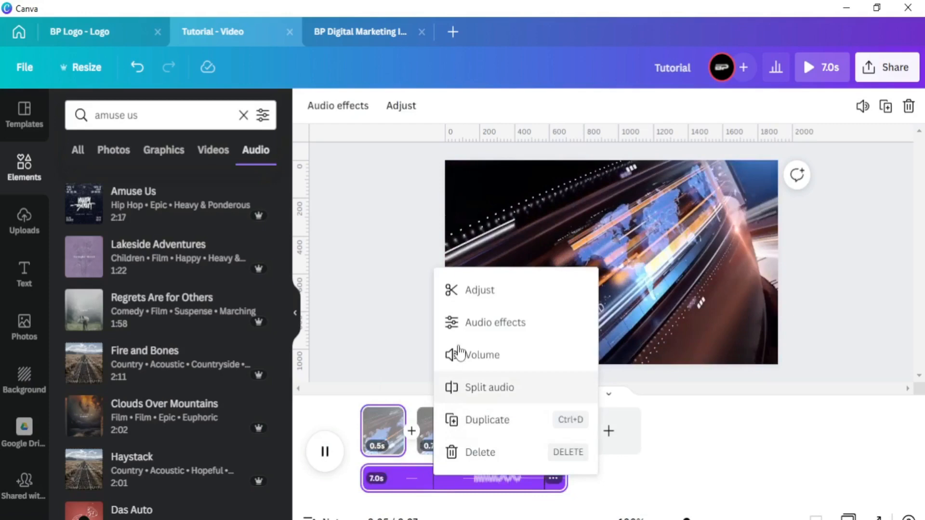
left_click(465, 295)
left_click_drag(423, 479, 490, 481)
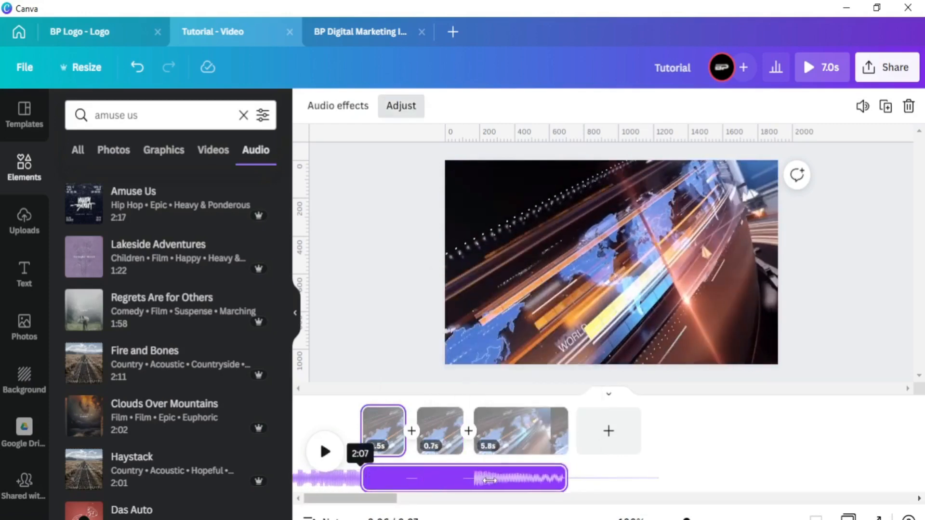
left_click(383, 424)
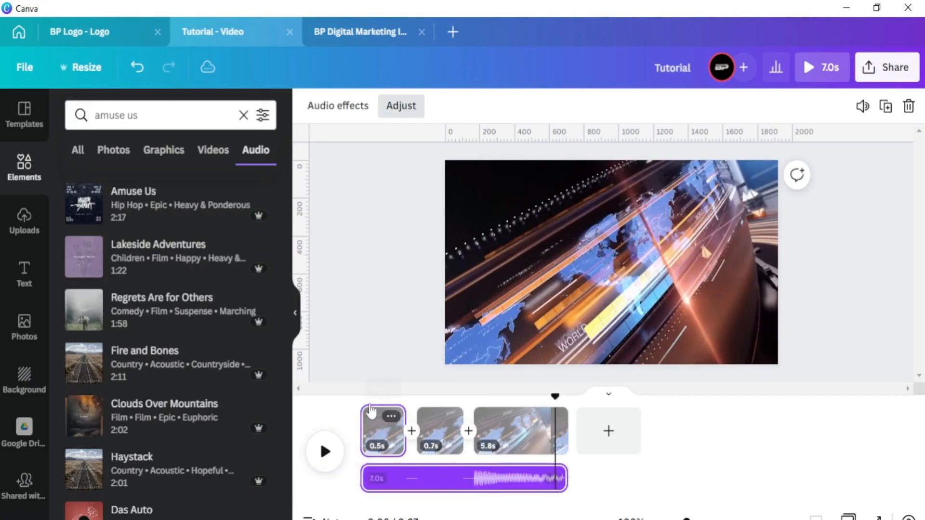
left_click(322, 446)
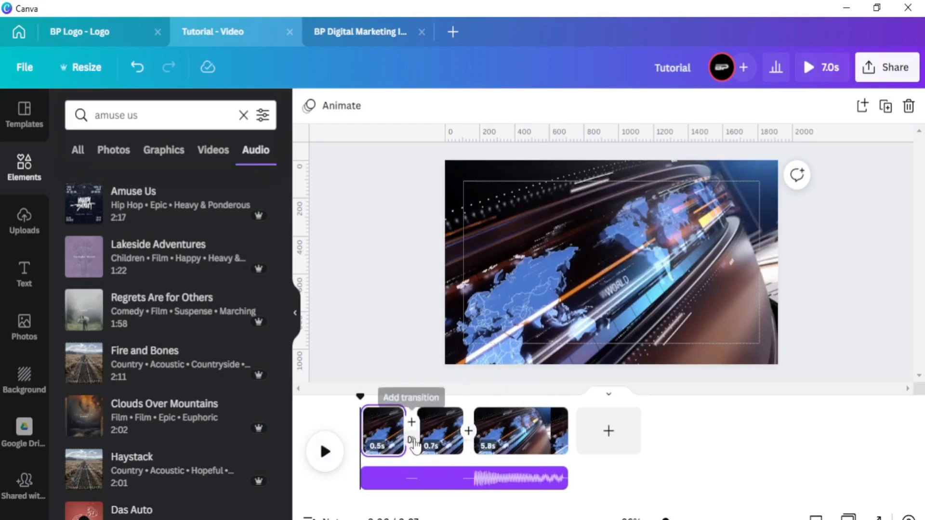
- Add an upward Line Wipe transition between the first and second pages
left_click(414, 440)
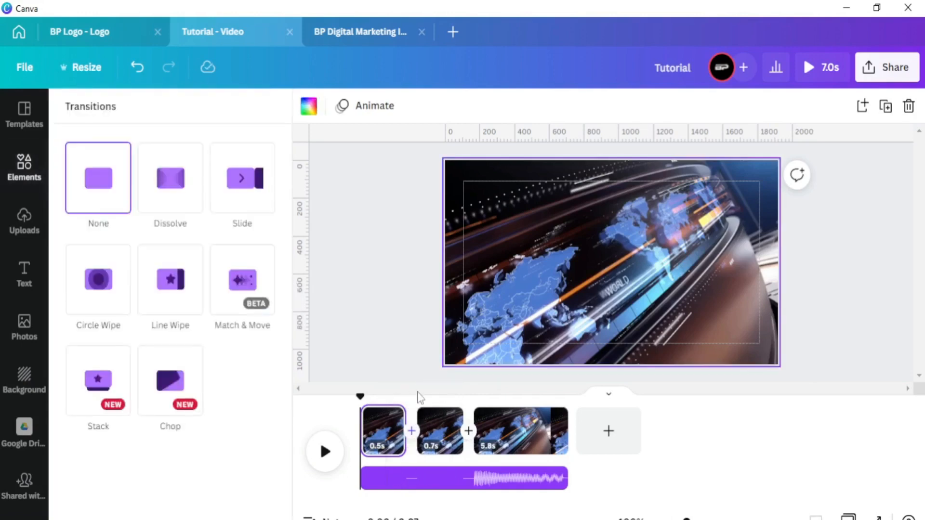
left_click(174, 299)
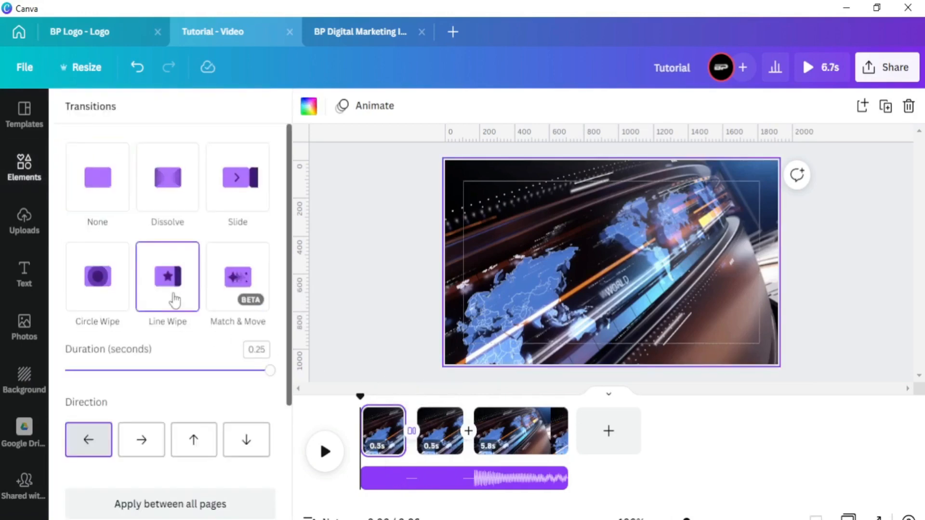
left_click(192, 448)
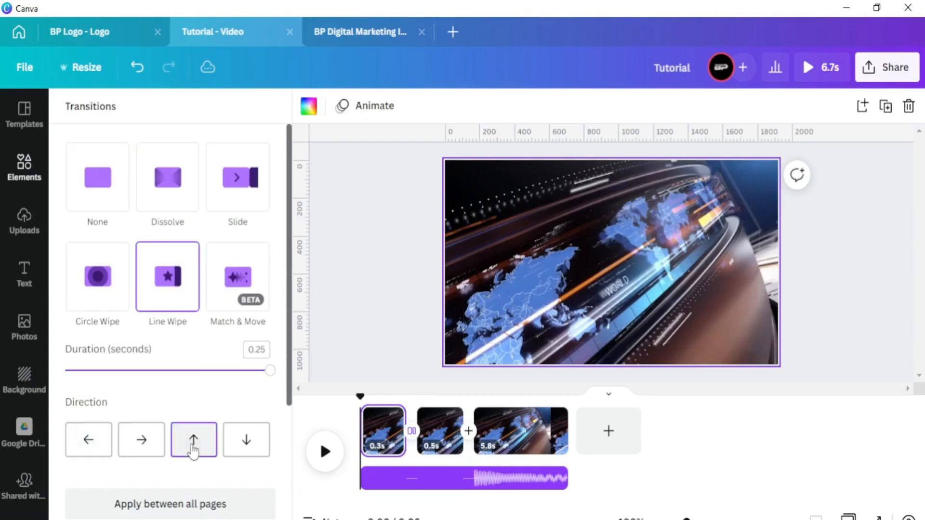
- Add a downward Line Wipe transition between the second and third pages
left_click(468, 431)
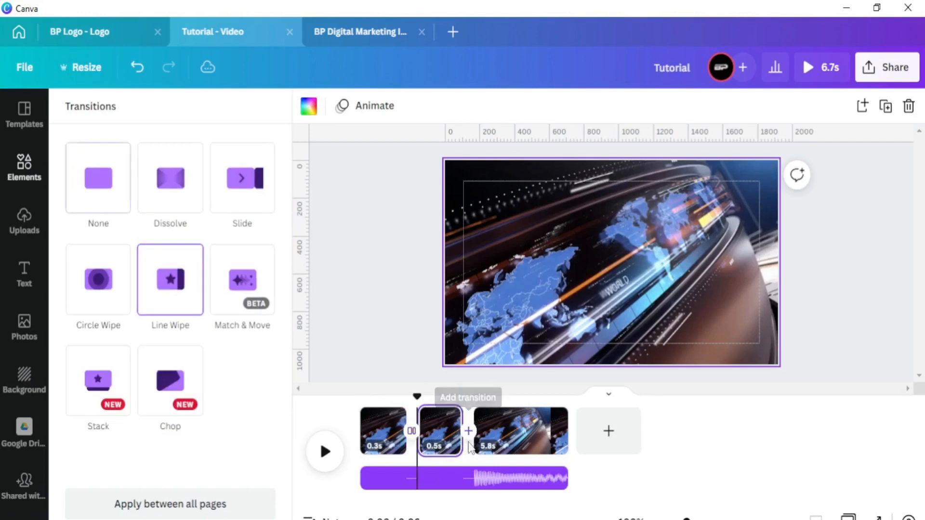
left_click(185, 303)
left_click(241, 439)
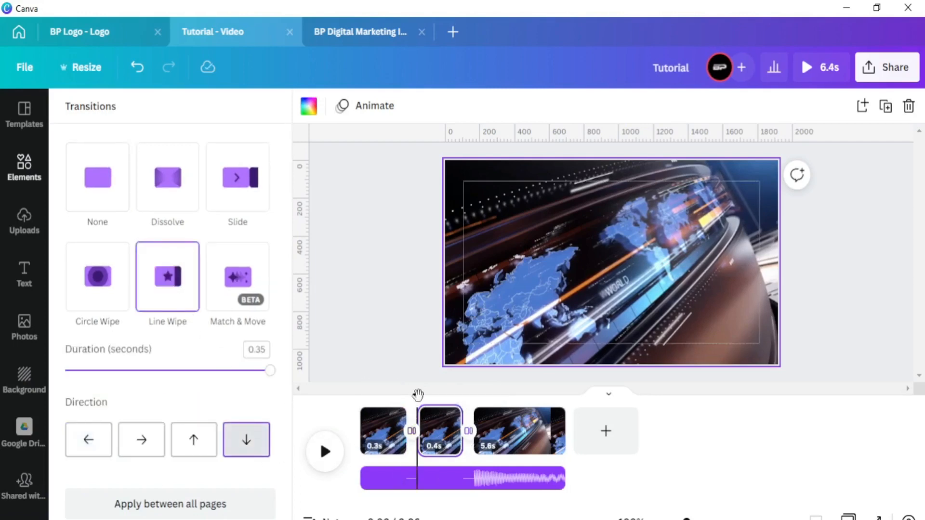
- Copy the BP logo from page 2 of the BP Logo design and paste it onto the first page of the Tutorial video
left_click_drag(418, 395, 362, 394)
left_click(385, 431)
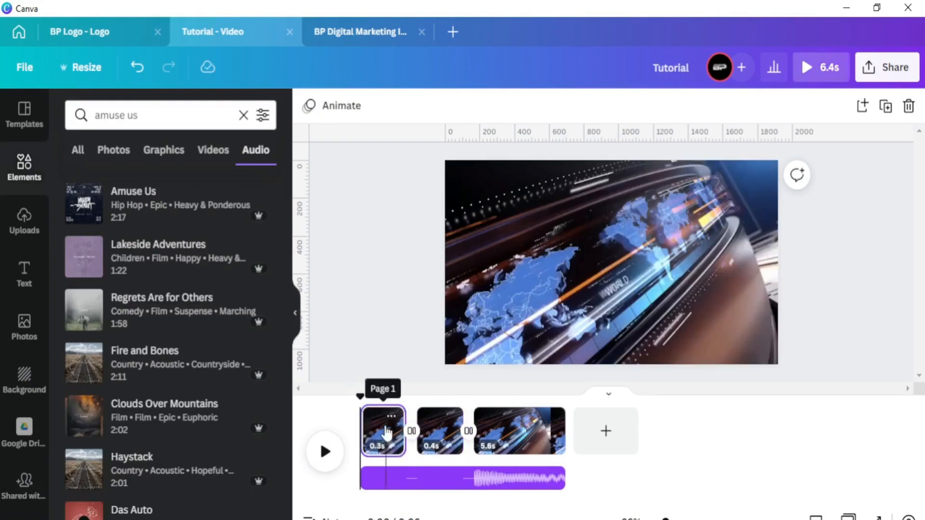
left_click(483, 271)
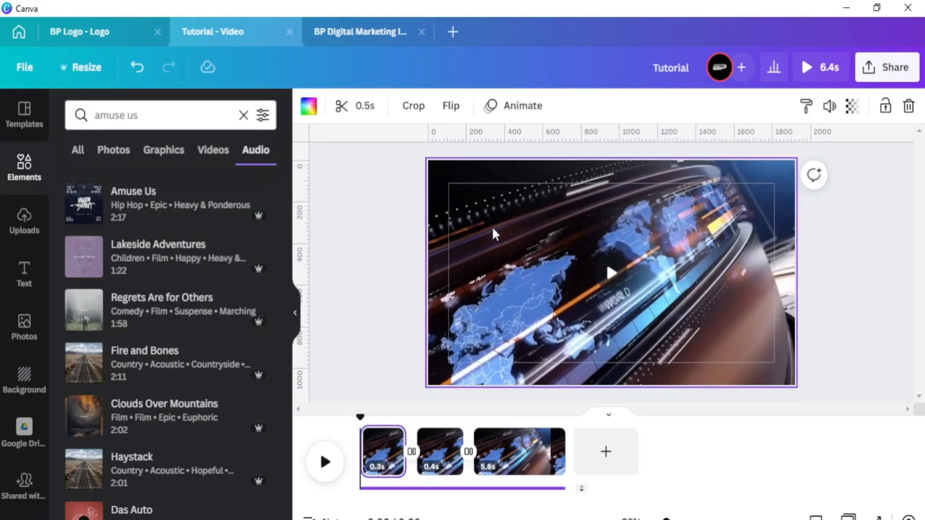
left_click(108, 30)
scroll(584, 315, "down", 5)
left_click(583, 315)
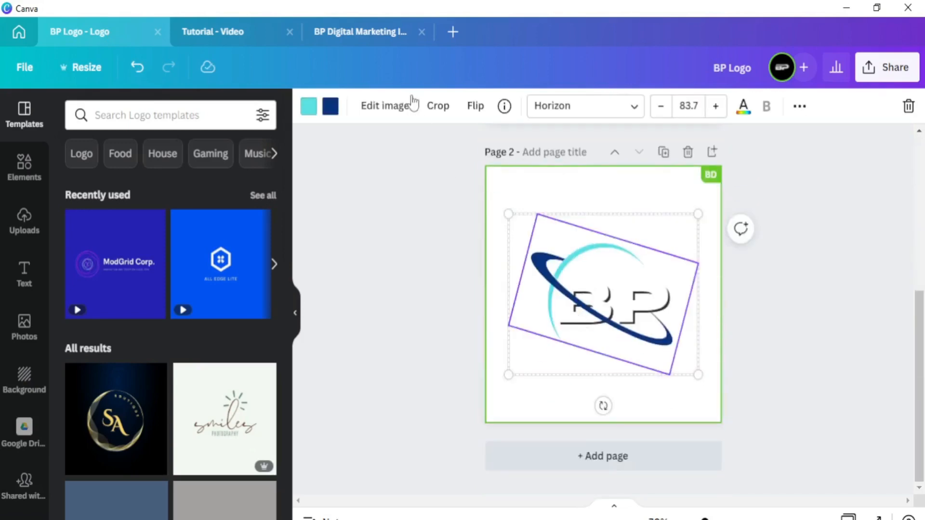
left_click(268, 31)
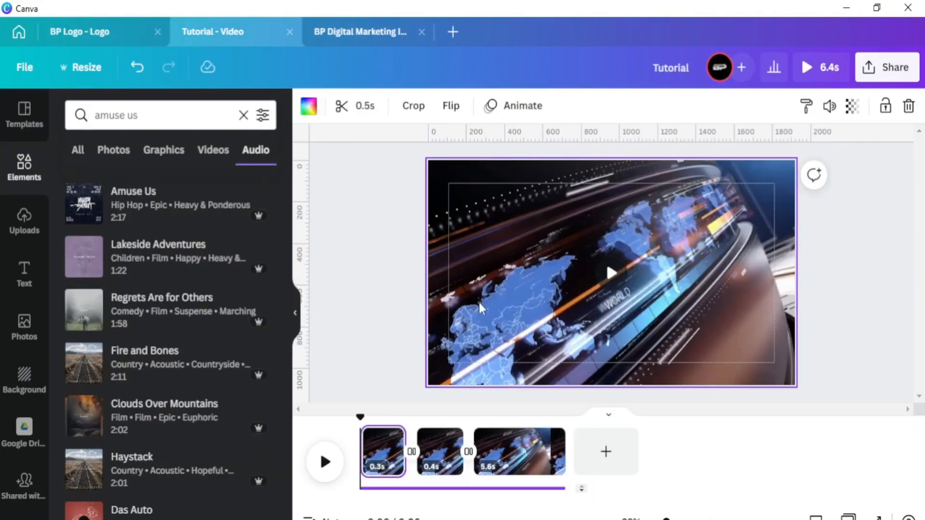
key("ctrl+v")
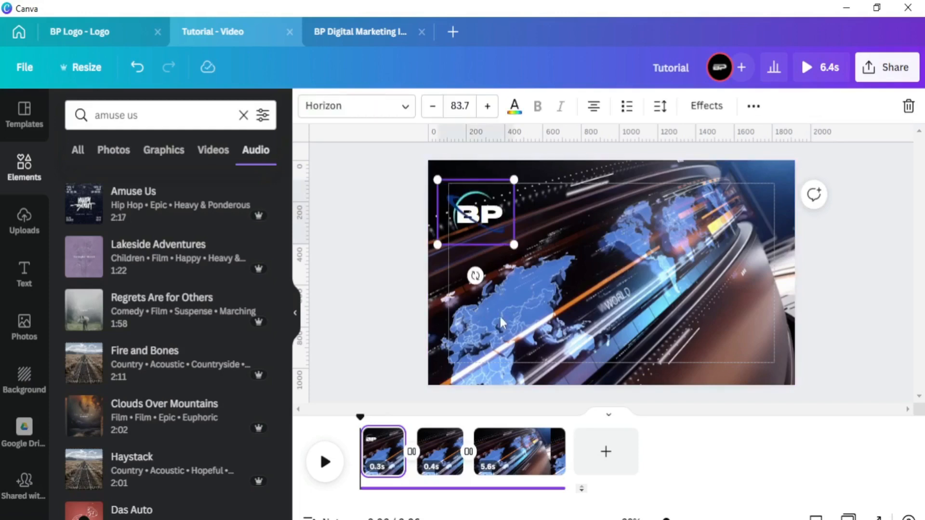
- Paste the BP logo onto the second and third pages of the video
left_click(442, 455)
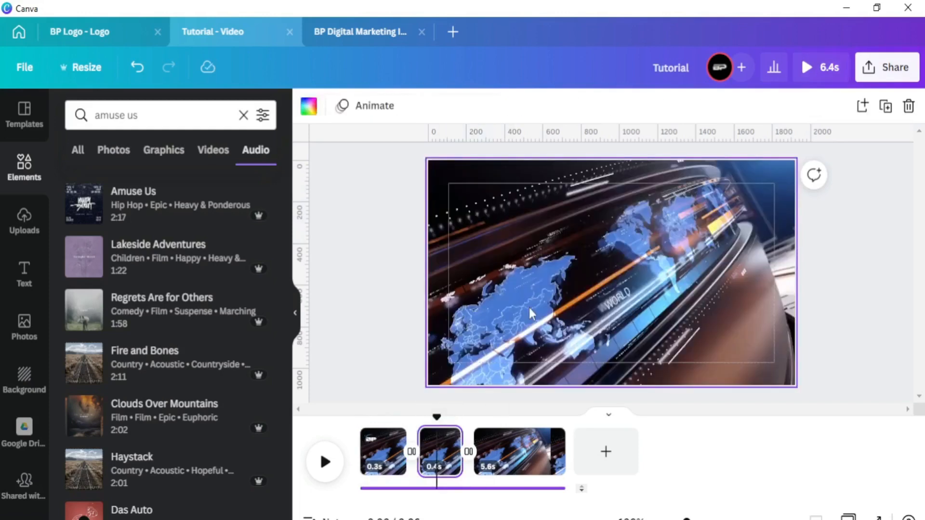
key("ctrl+v")
left_click(518, 450)
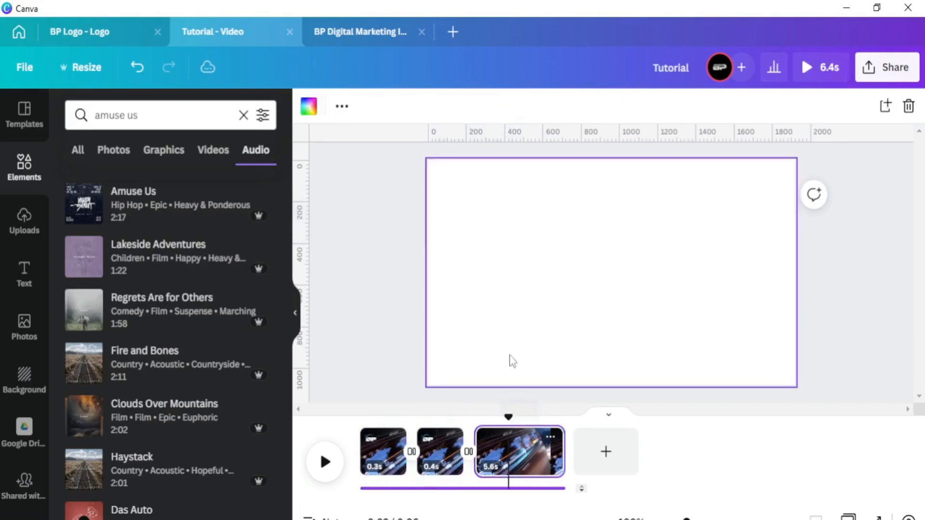
key("ctrl+v")
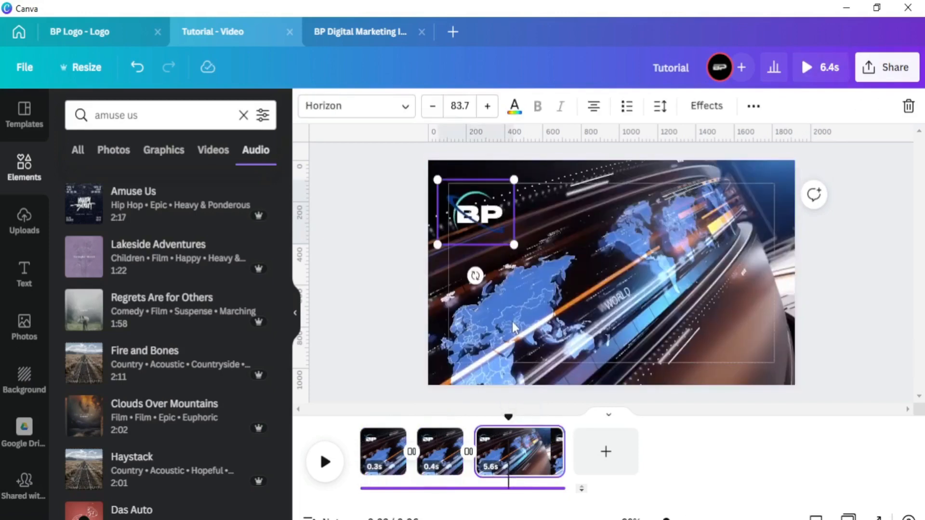
- Move the BP logo on the third page near the page center and enlarge it to a text size of about 133
left_click_drag(474, 215, 618, 274)
left_click_drag(582, 240, 530, 211)
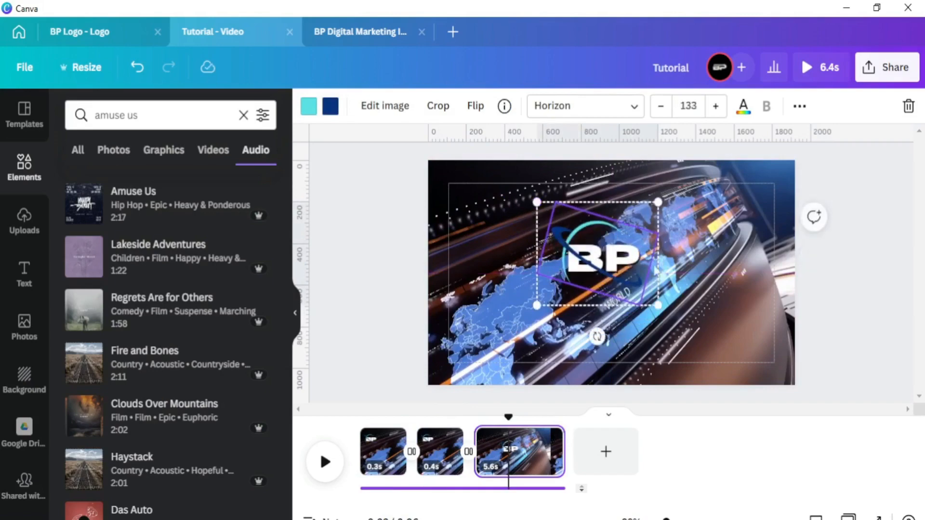
left_click(699, 290)
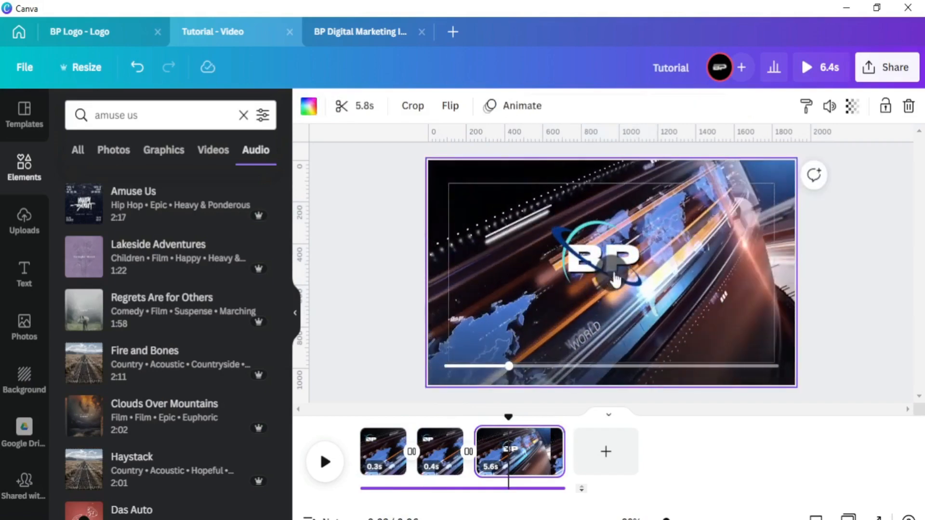
- Delete the BP logo from the third and second pages
left_click(656, 281)
key("Delete")
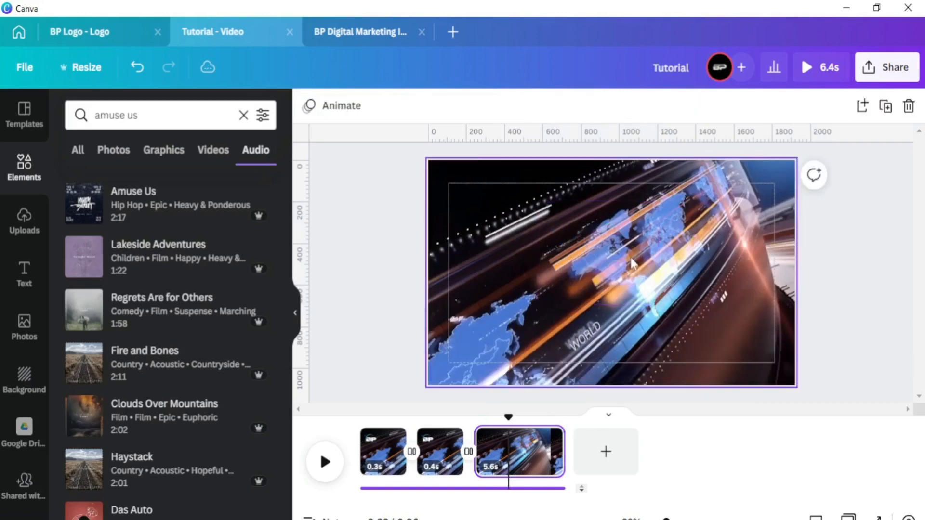
left_click(434, 454)
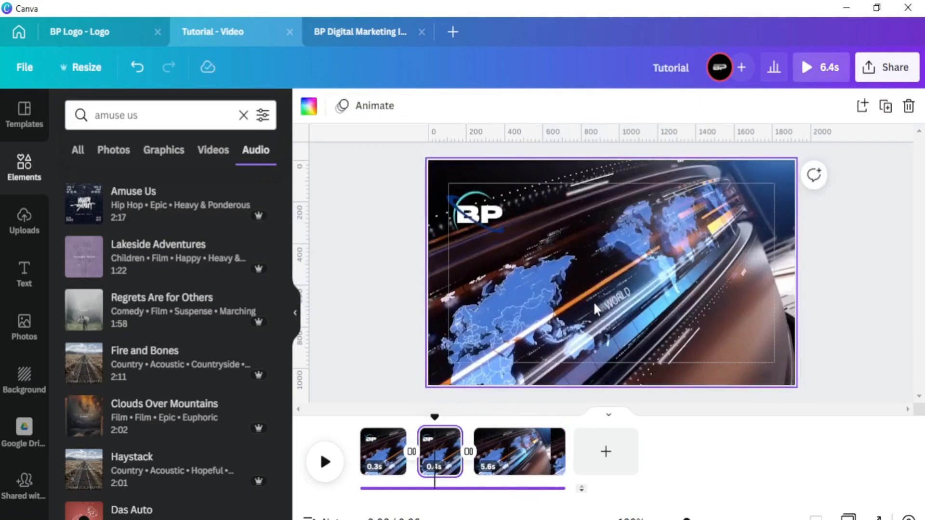
left_click(483, 230)
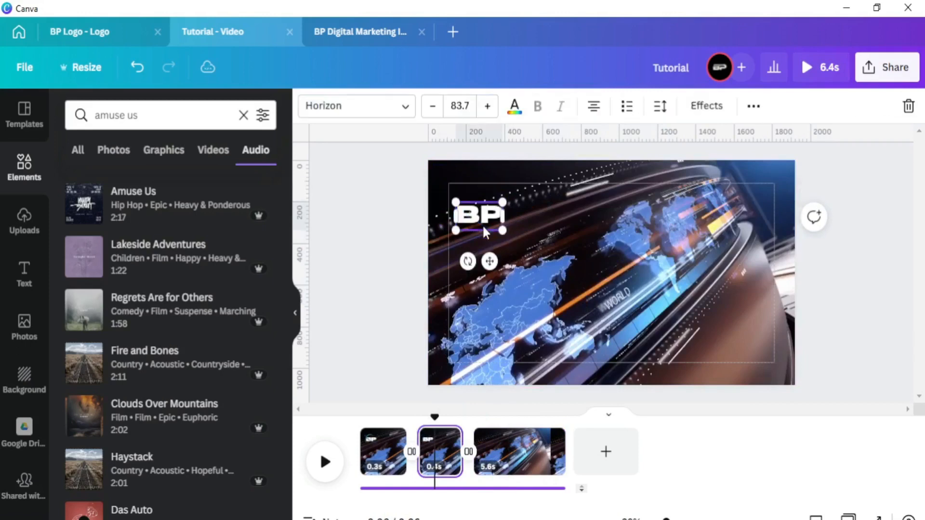
key("Delete")
- Move the BP logo on the first page near the center and enlarge it to a text size of about 200
left_click(374, 455)
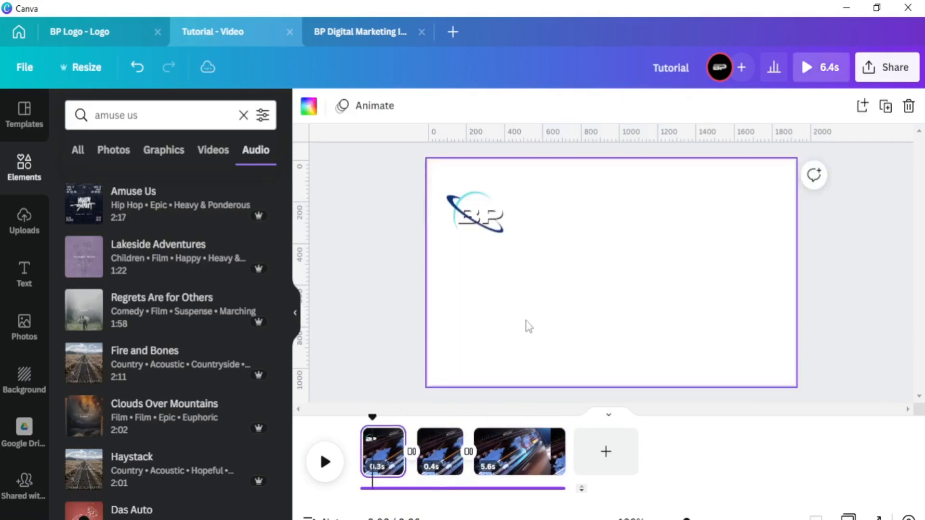
left_click(471, 218)
left_click_drag(470, 217, 604, 268)
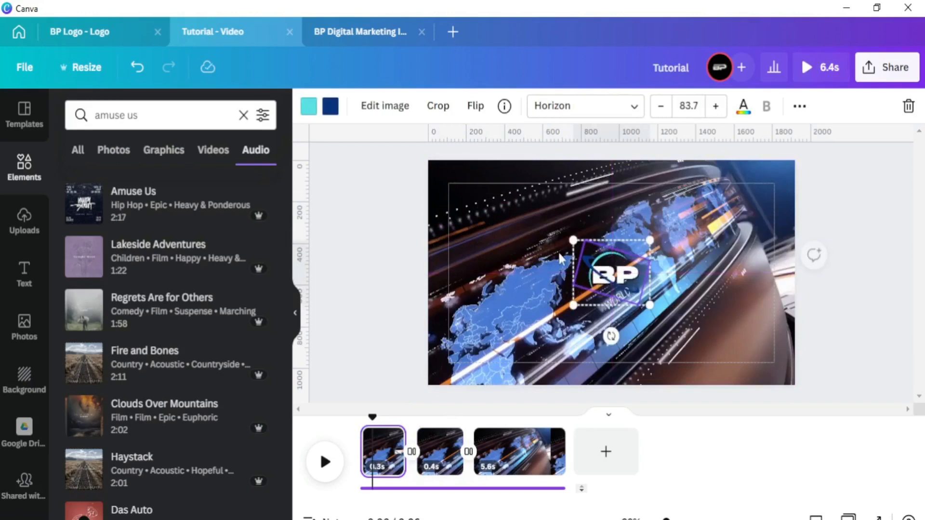
left_click_drag(573, 241, 519, 202)
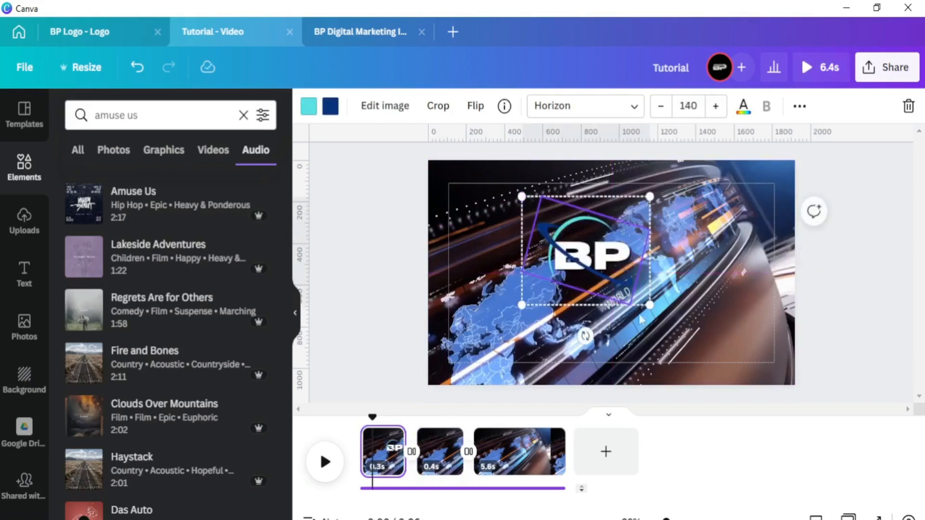
left_click_drag(649, 302, 703, 355)
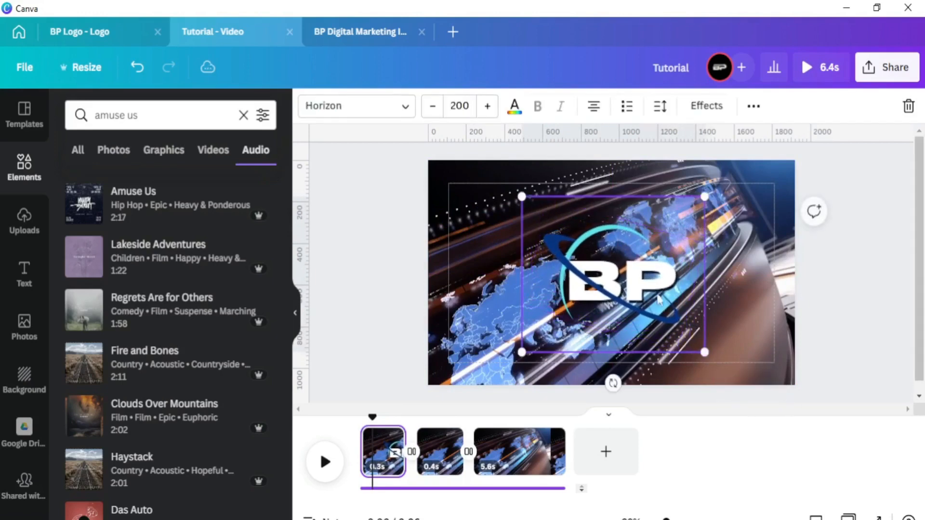
- Align the BP logo to the center and middle of the first page
left_click(754, 107)
left_click(603, 142)
left_click(532, 277)
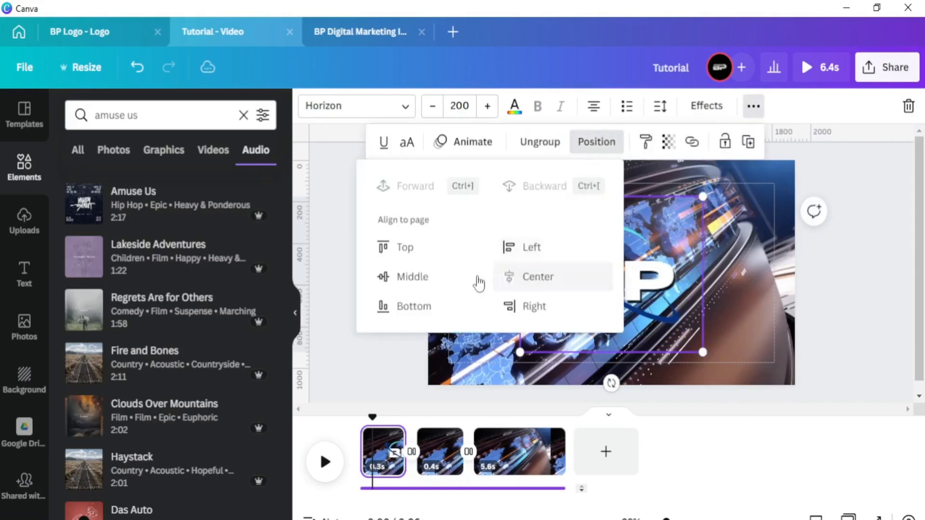
left_click(429, 275)
left_click(768, 318)
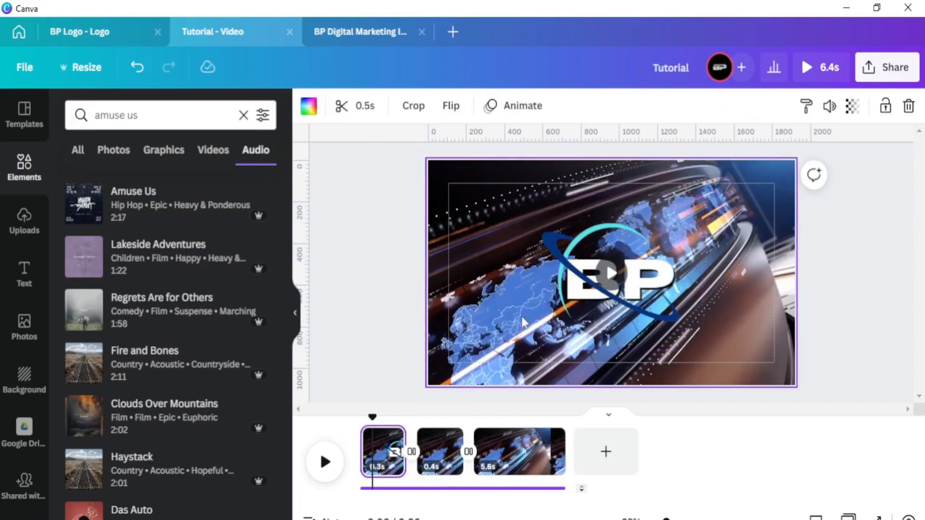
- Copy the enlarged, centered BP logo from the first page and paste it onto the second and third pages
left_click(561, 313)
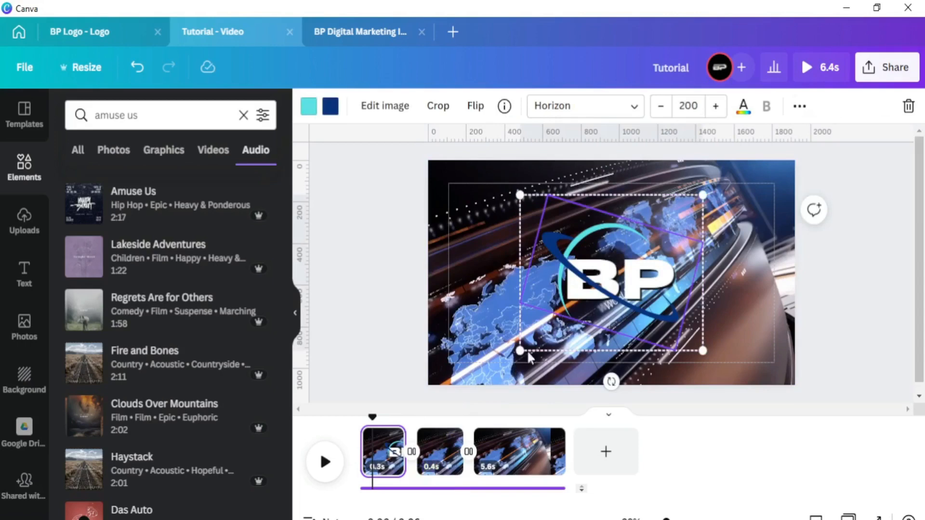
left_click(438, 451)
double_click(508, 328)
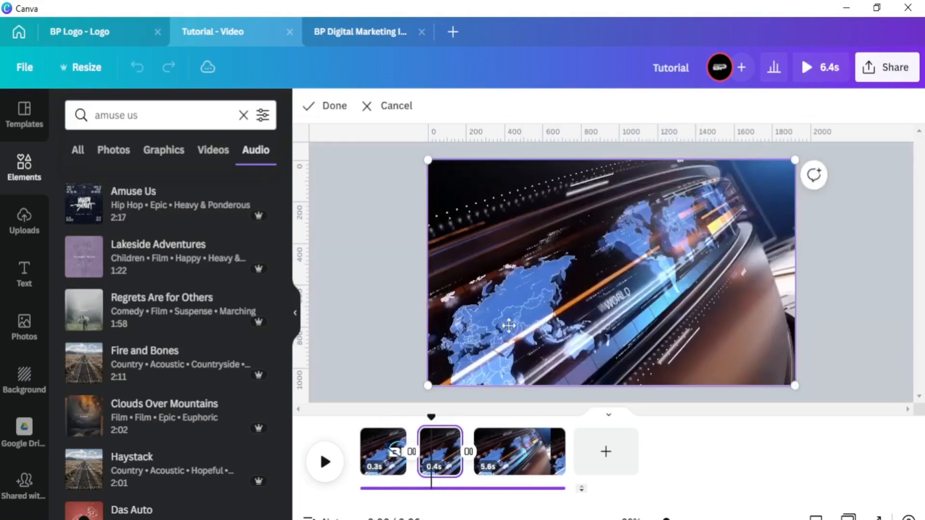
left_click(393, 112)
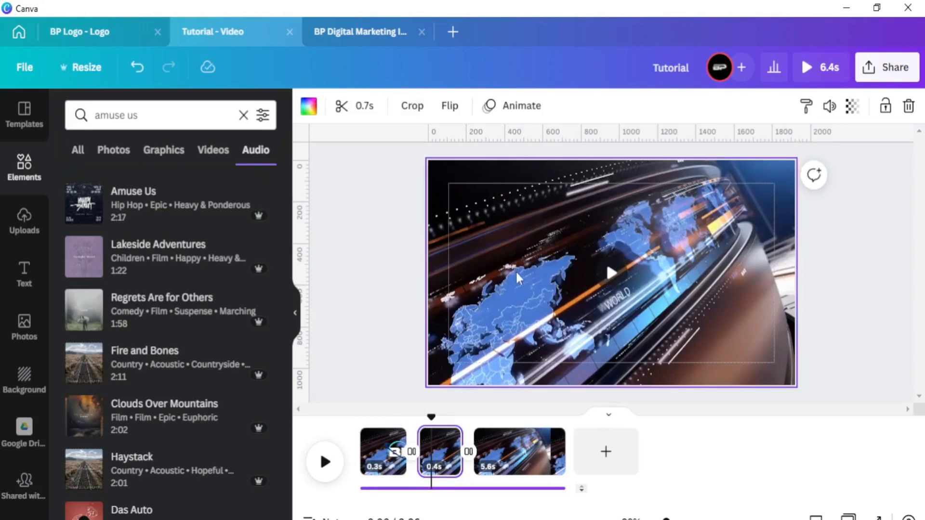
key("ctrl+v")
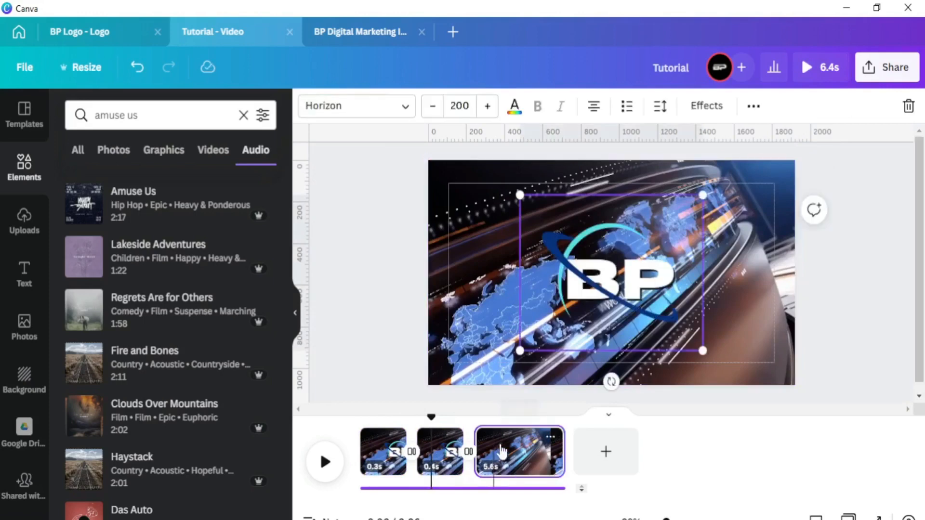
left_click(501, 452)
key("ctrl+v")
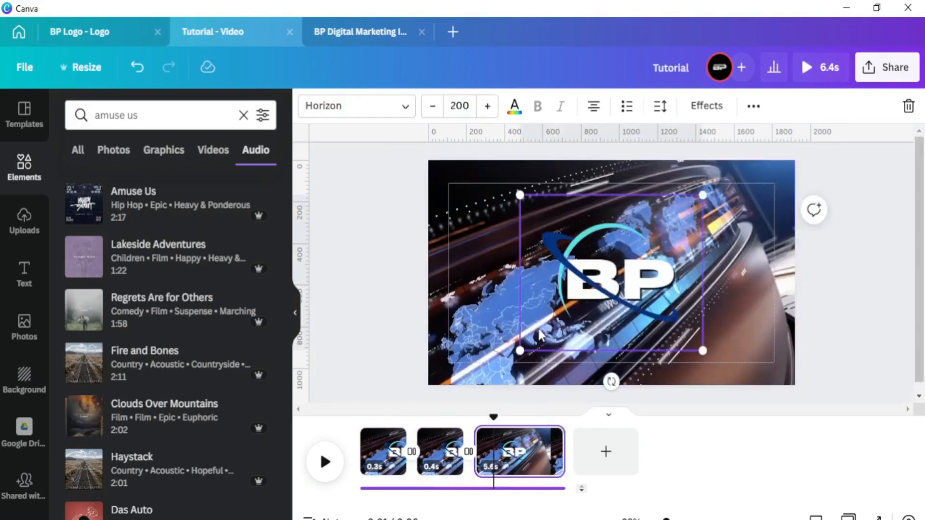
left_click(497, 317)
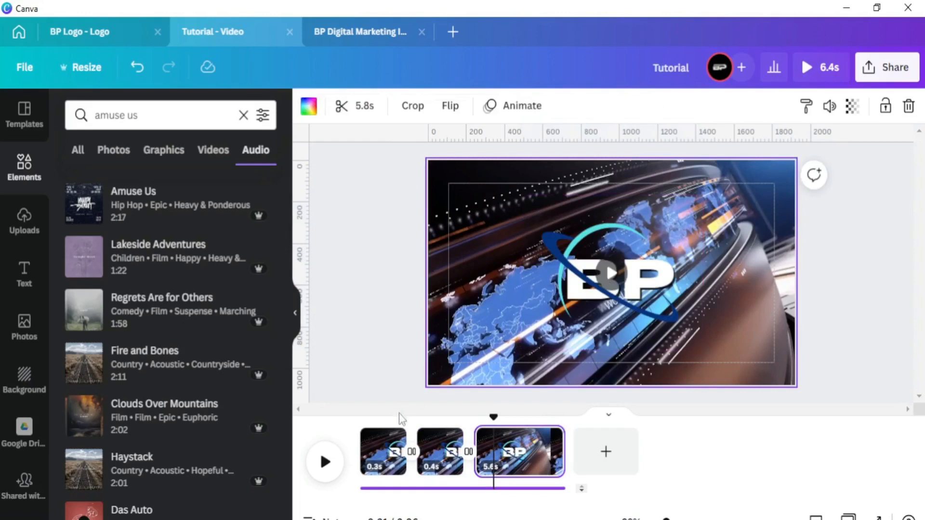
- Ungroup the BP logo on the first page and delete its orbit ring graphic, keeping only the BP text
left_click(383, 448)
left_click(495, 319)
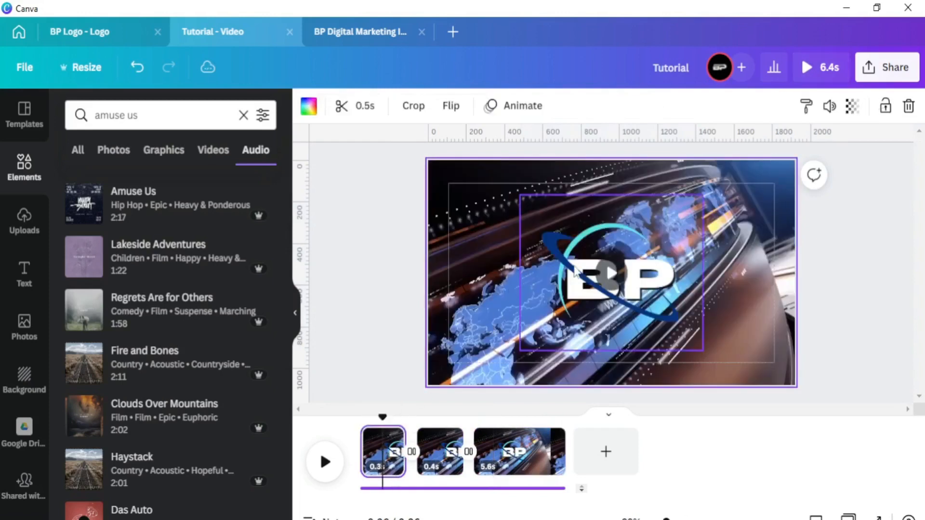
left_click(574, 272)
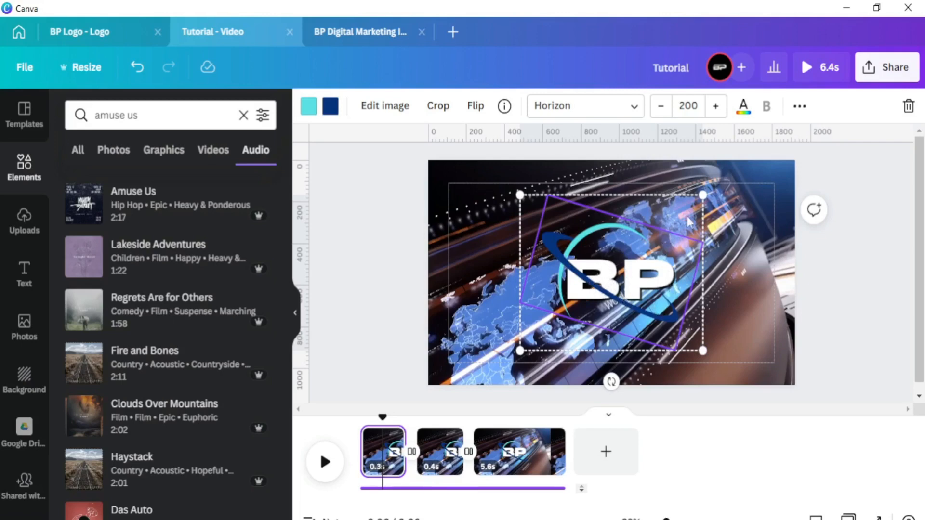
left_click(800, 106)
left_click(591, 147)
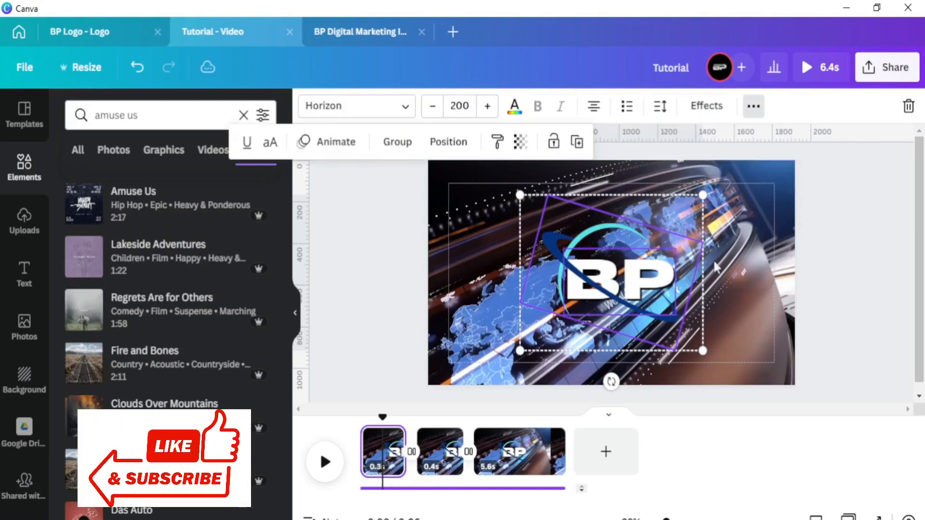
left_click(645, 317)
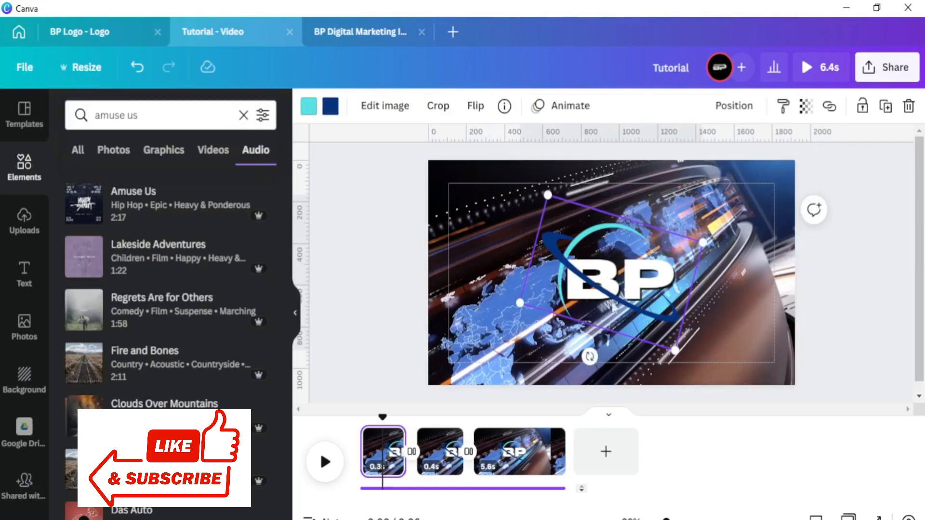
key("Delete")
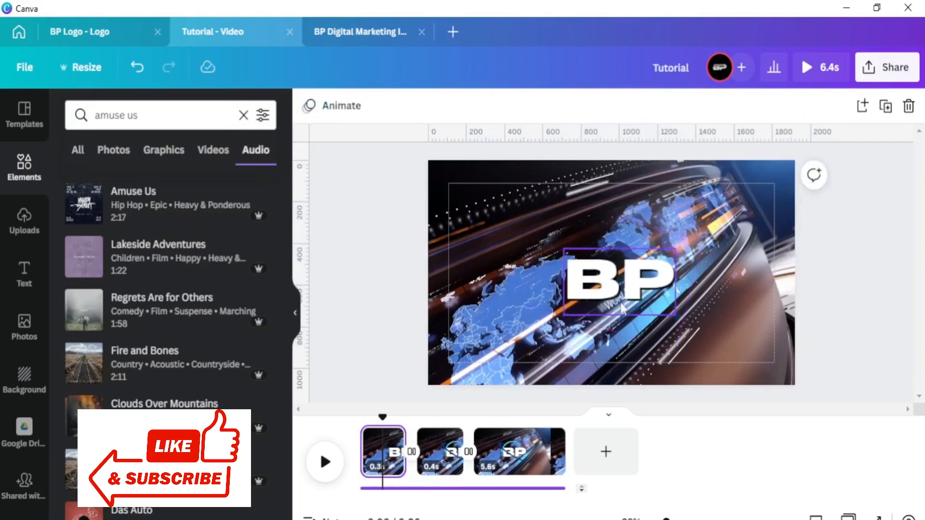
left_click(653, 339)
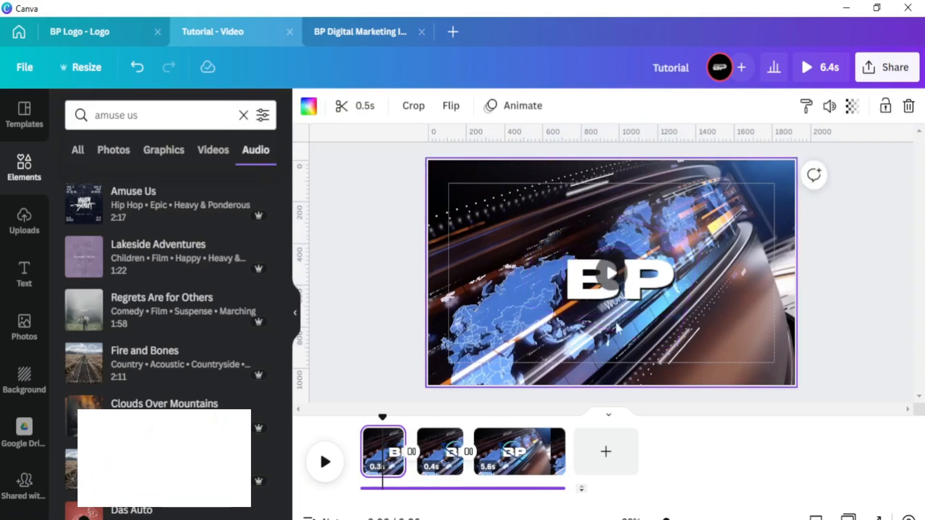
- Ungroup the BP logo on the second page so its orbit ring and BP text are separate elements
left_click(442, 456)
double_click(490, 329)
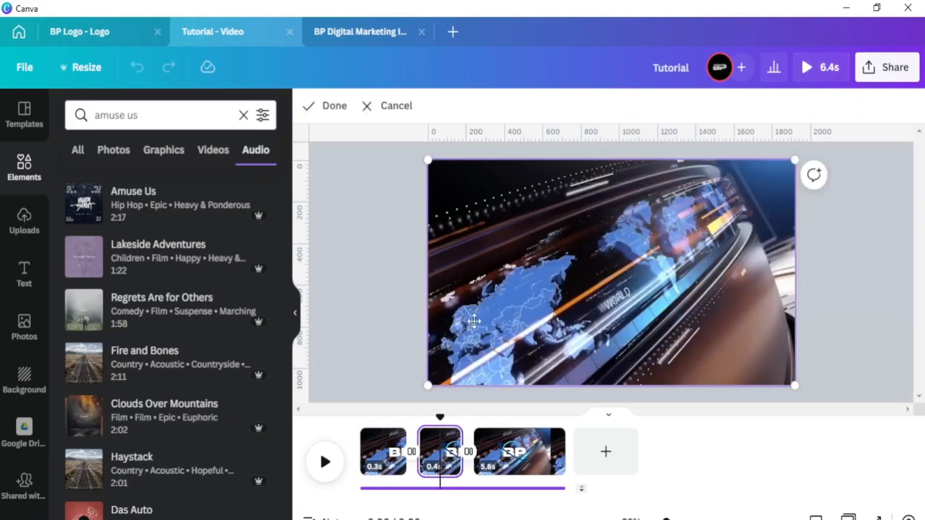
left_click(367, 106)
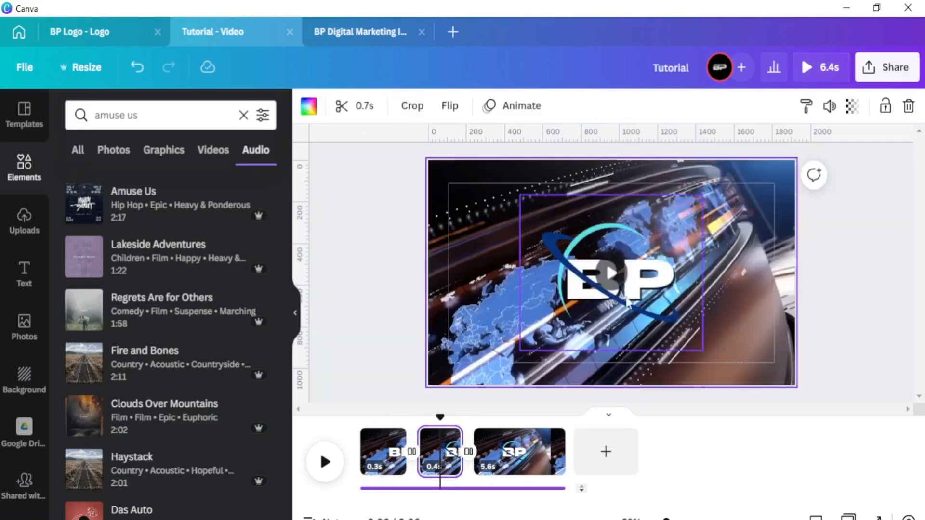
left_click(652, 294)
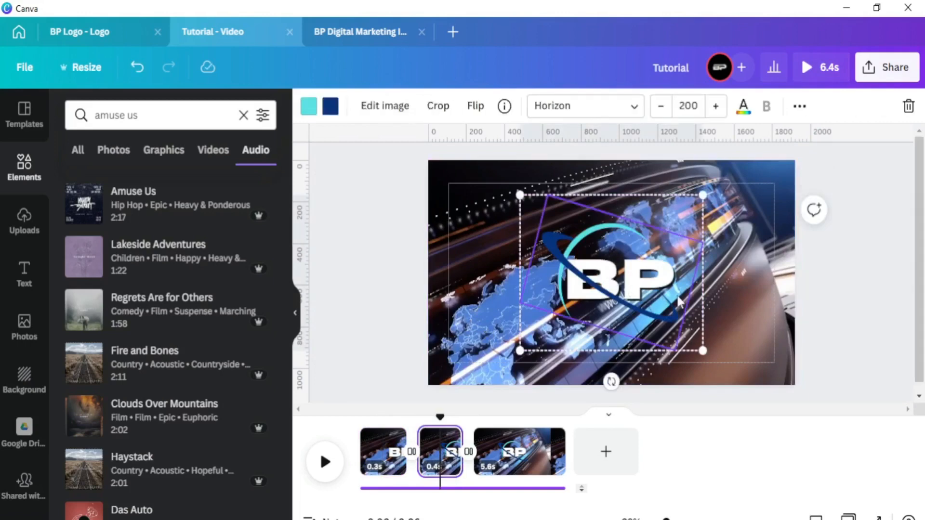
left_click(745, 292)
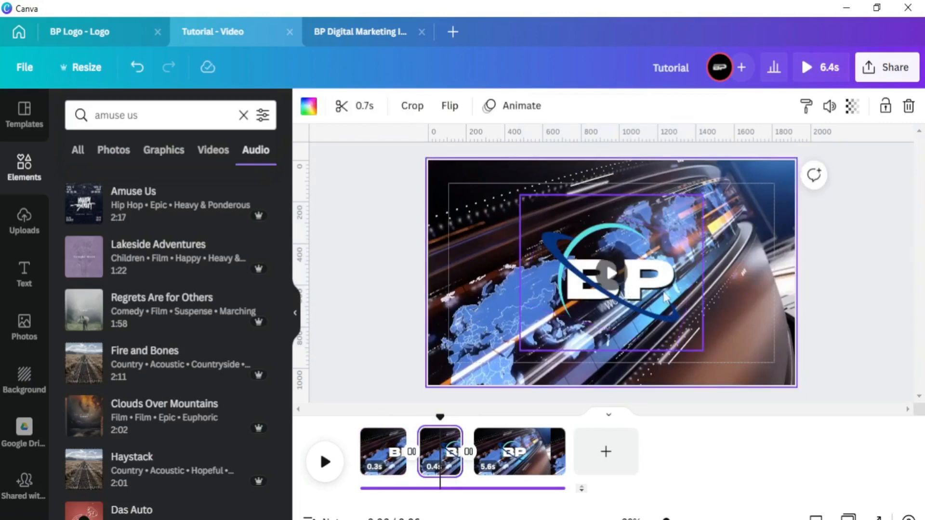
left_click(663, 292)
left_click(800, 106)
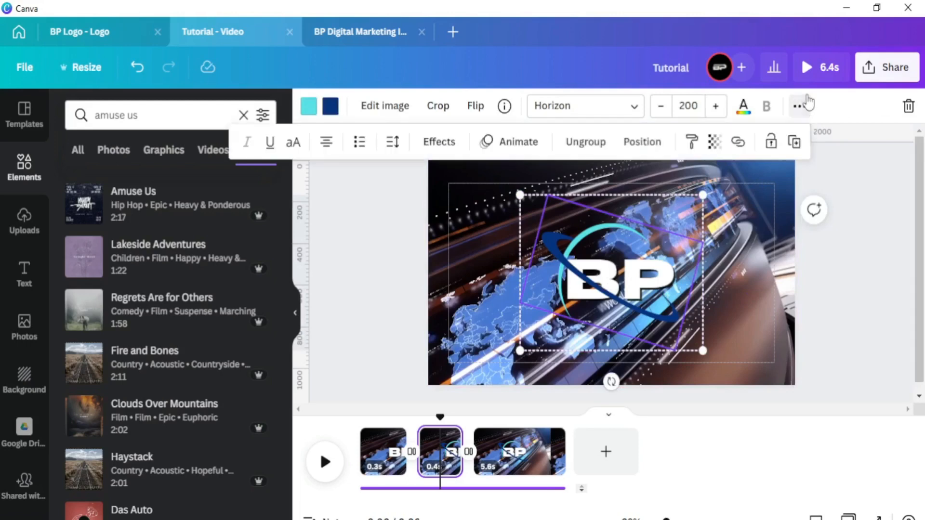
left_click(745, 252)
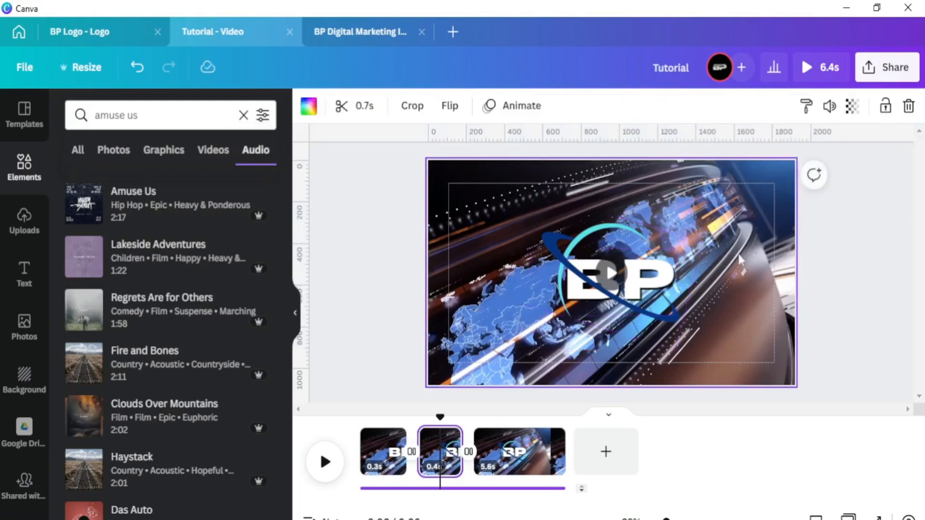
left_click(685, 292)
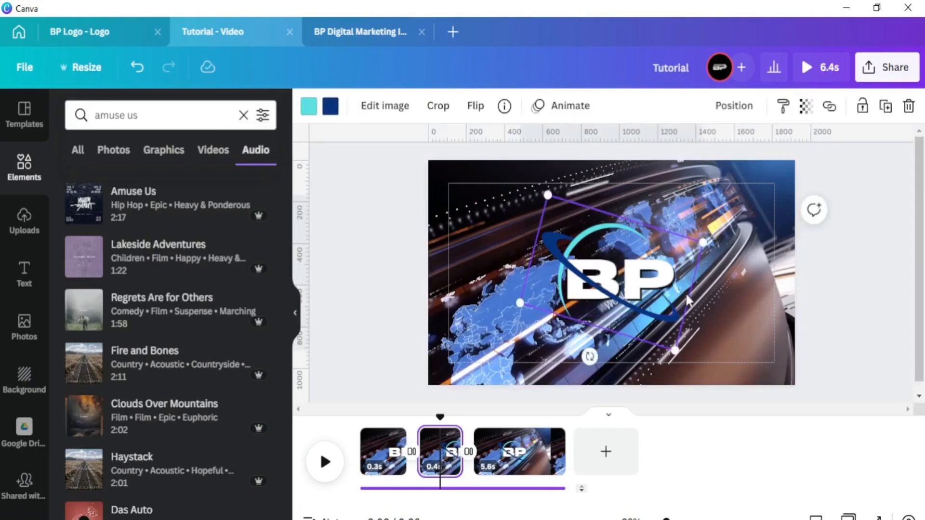
left_click(724, 291)
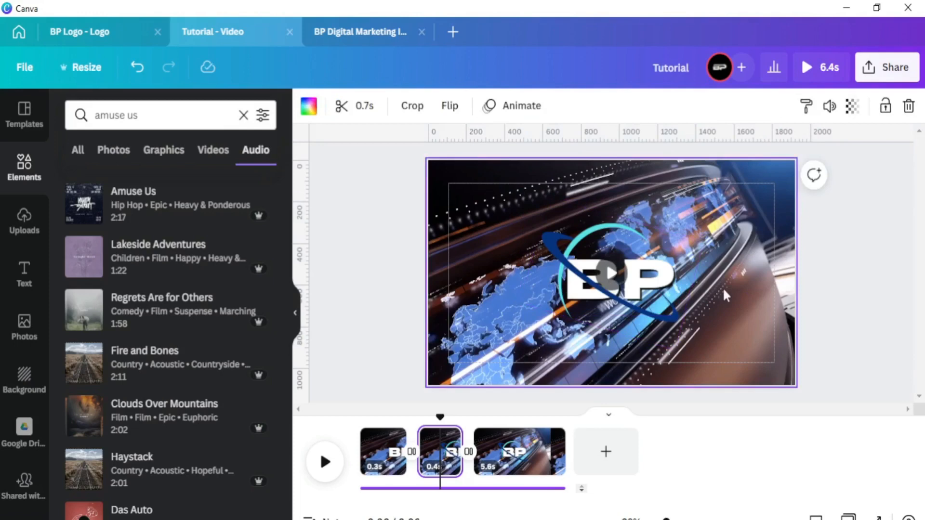
left_click(688, 292)
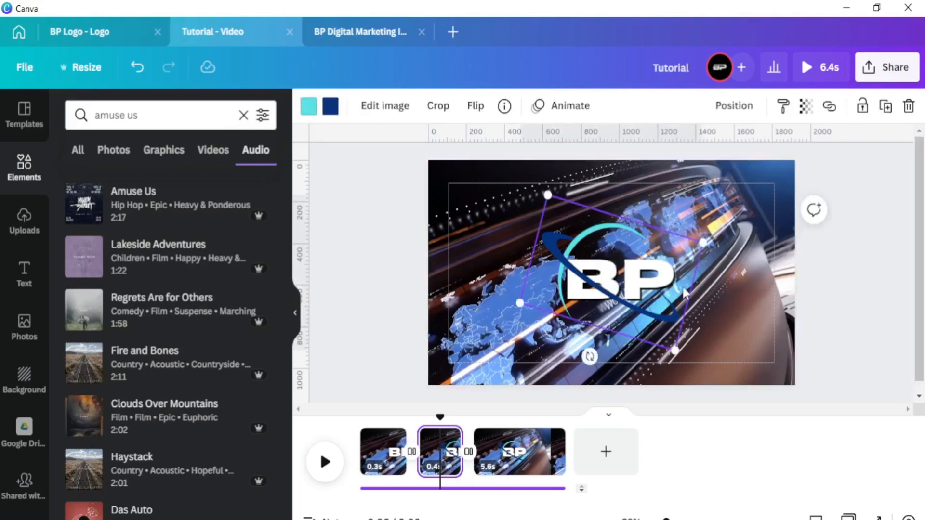
left_click(721, 281)
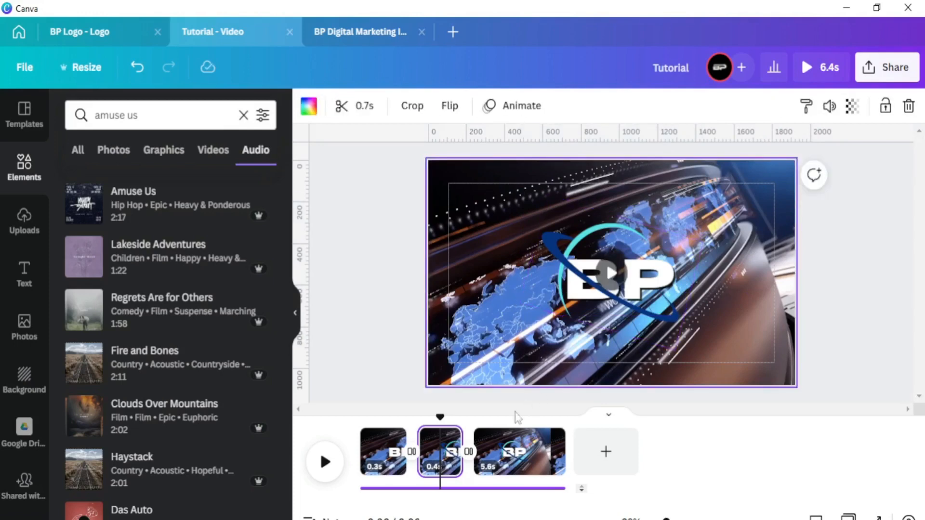
- Ungroup the BP logo on the third page into its orbit ring graphic and BP text
left_click(519, 460)
left_click(641, 318)
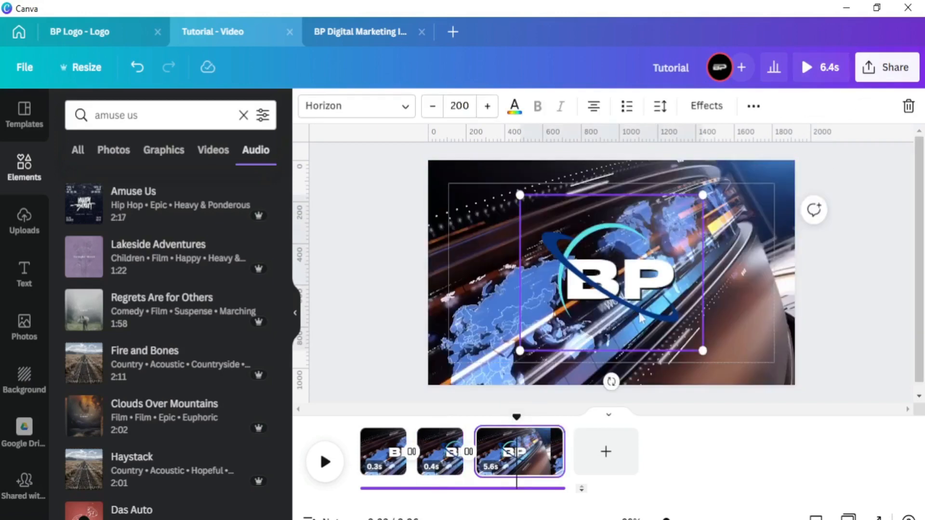
left_click(673, 301)
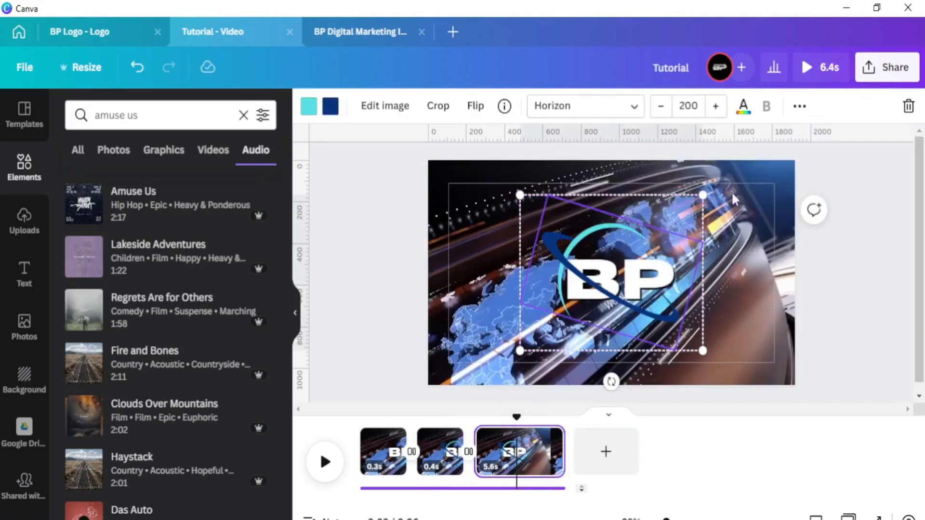
left_click(799, 106)
left_click(584, 140)
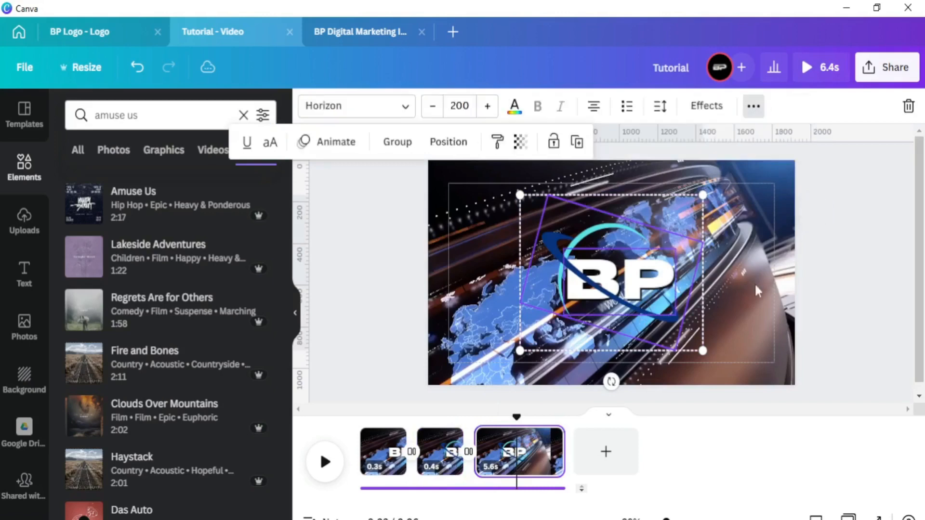
left_click(754, 283)
left_click(652, 313)
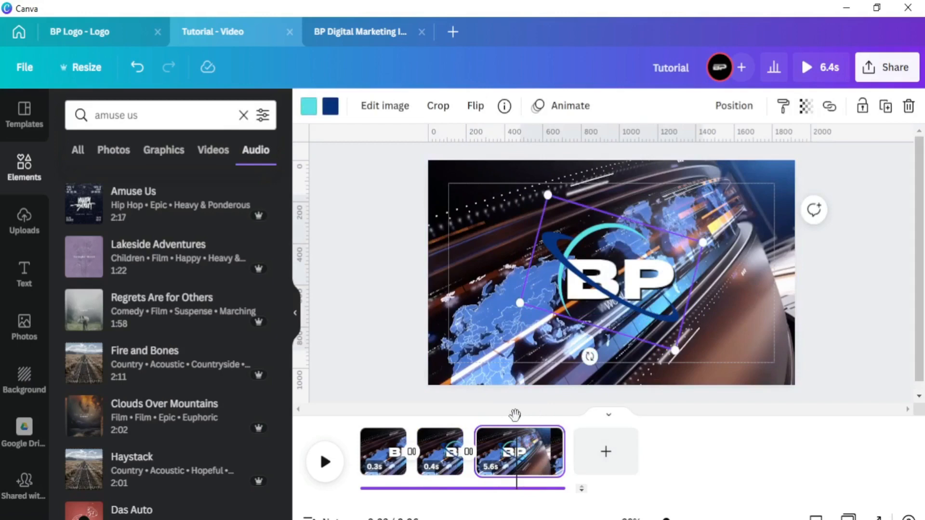
- Apply the Stomp text animation to the BP text on the first page, set to Both
left_click_drag(515, 414, 383, 419)
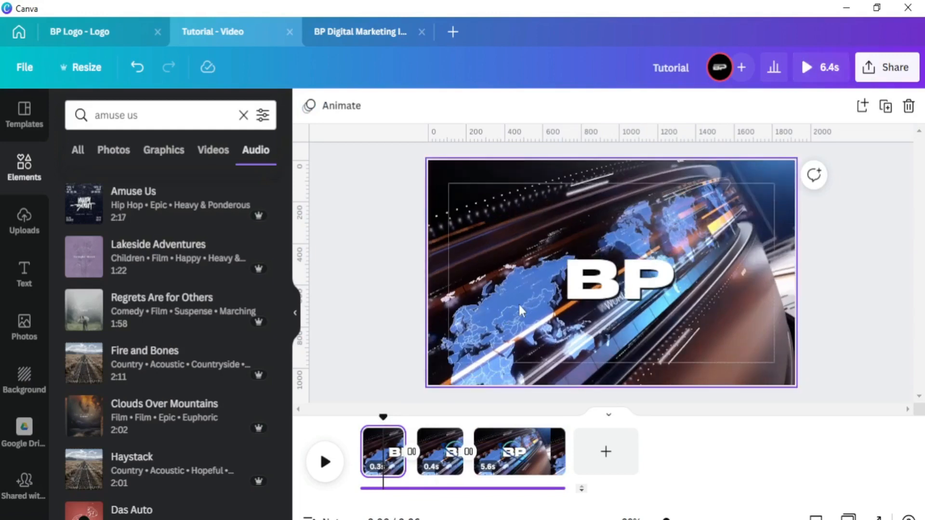
left_click(596, 299)
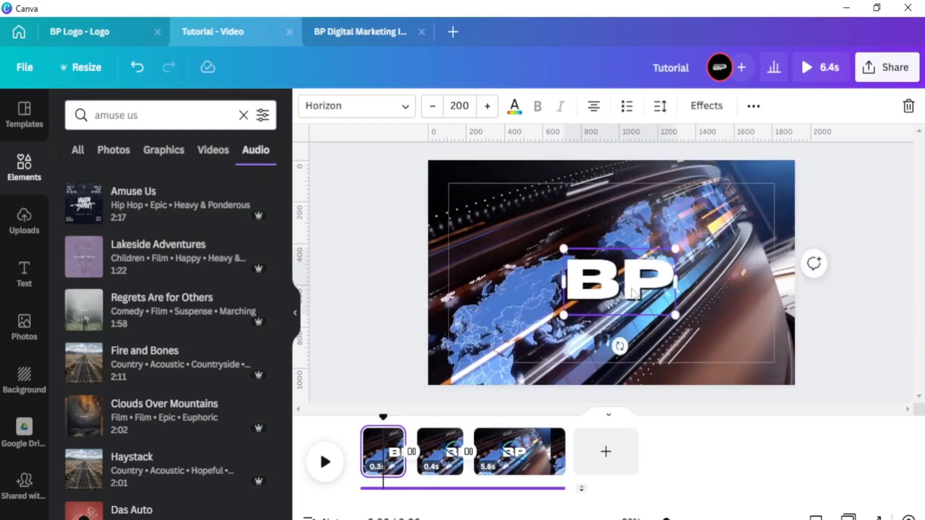
left_click(753, 106)
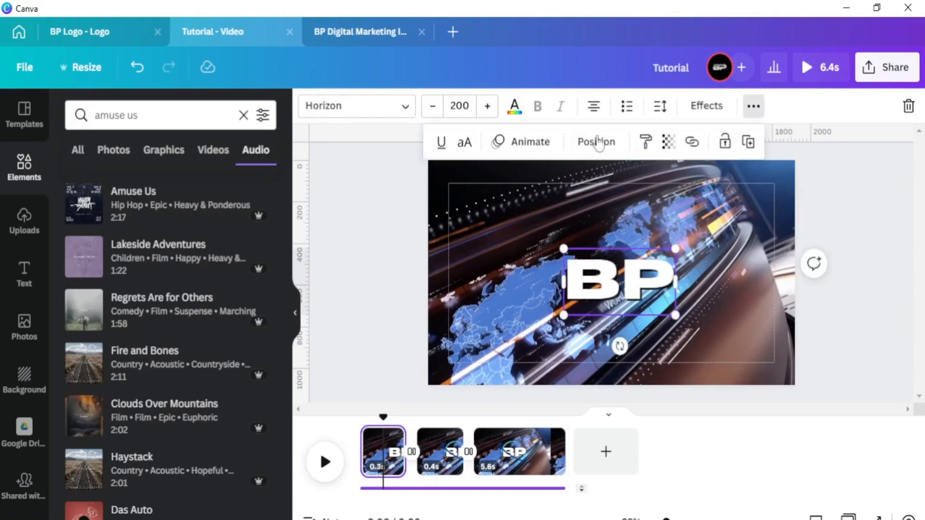
left_click(527, 141)
scroll(188, 277, "down", 6)
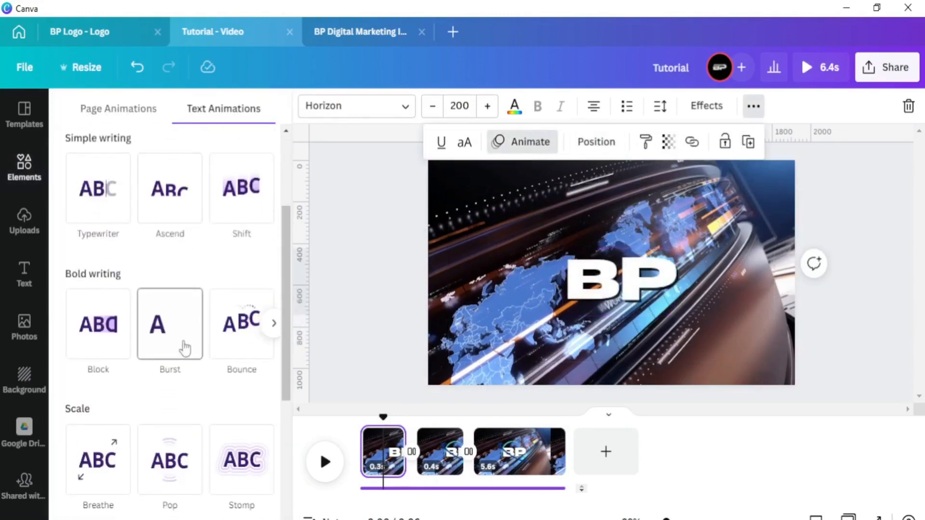
scroll(241, 328, "up", 3)
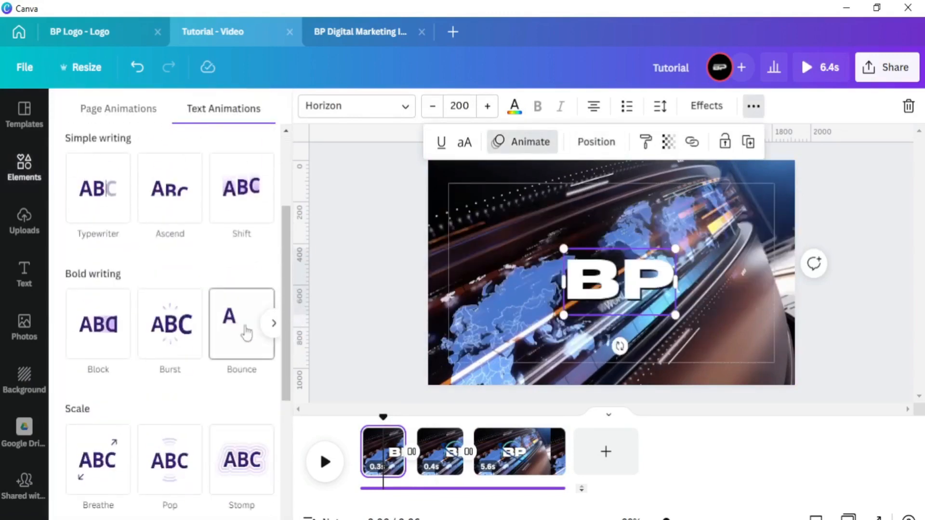
left_click(274, 326)
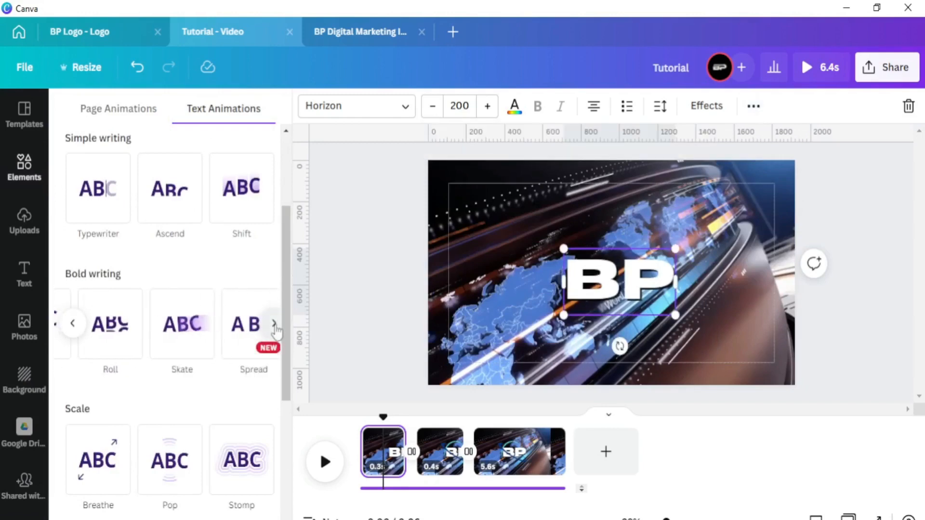
left_click(276, 329)
scroll(258, 305, "down", 3)
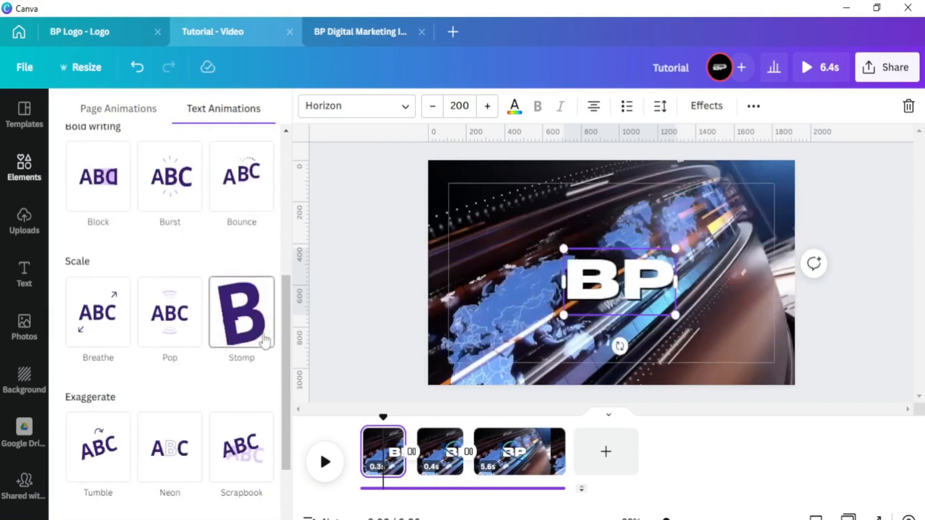
scroll(266, 359, "down", 2)
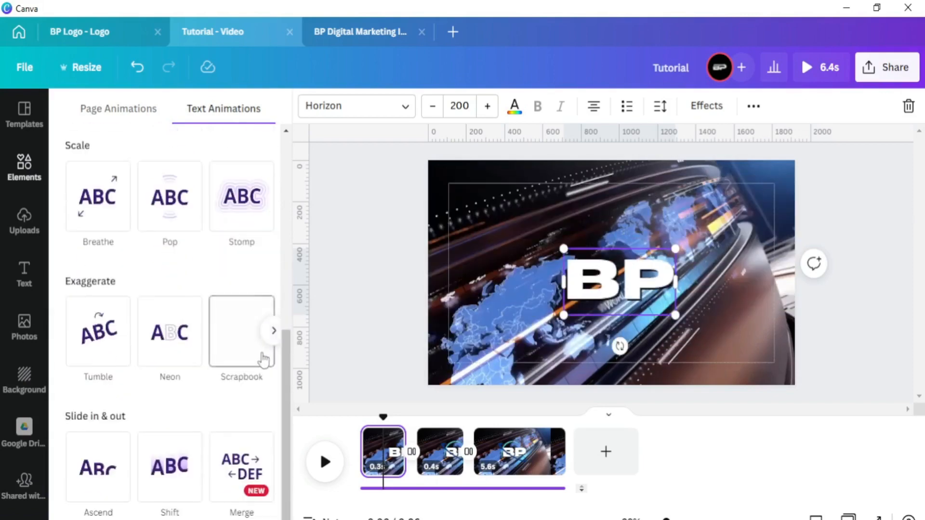
left_click(273, 333)
left_click(253, 348)
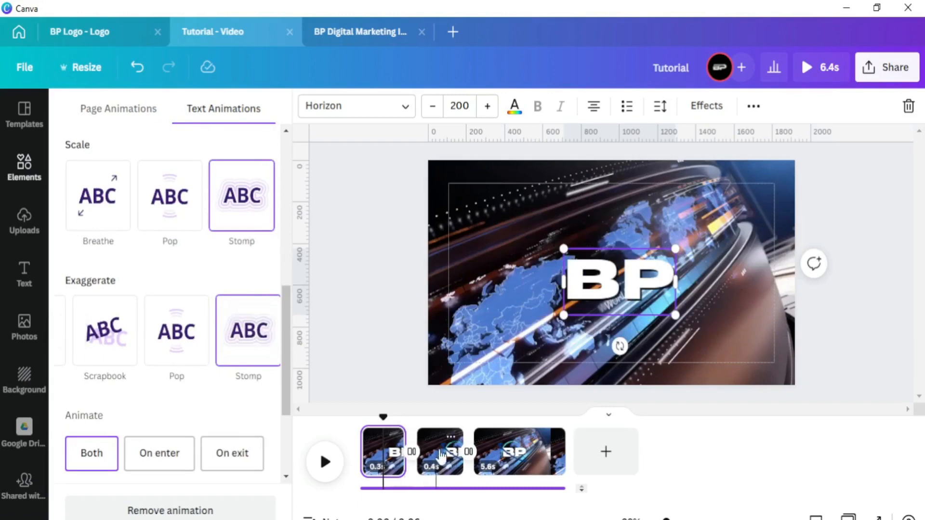
left_click(456, 437)
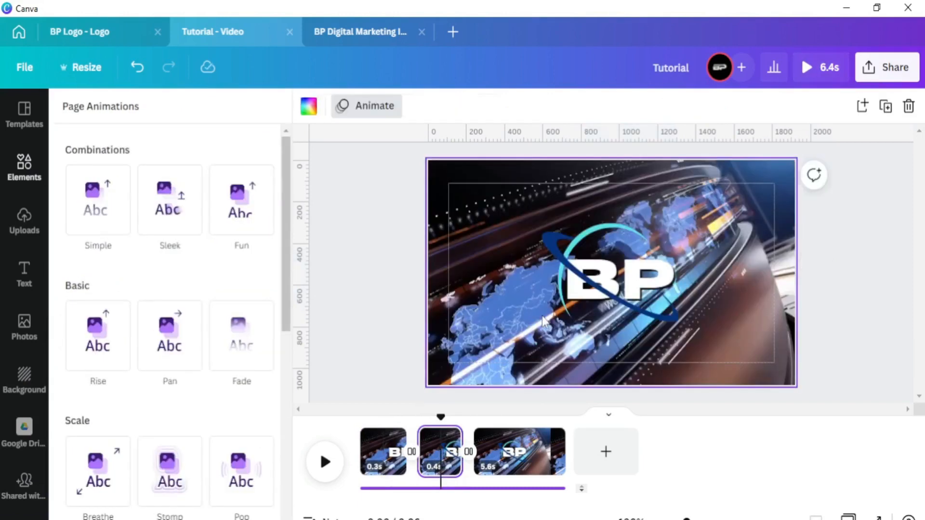
left_click(535, 337)
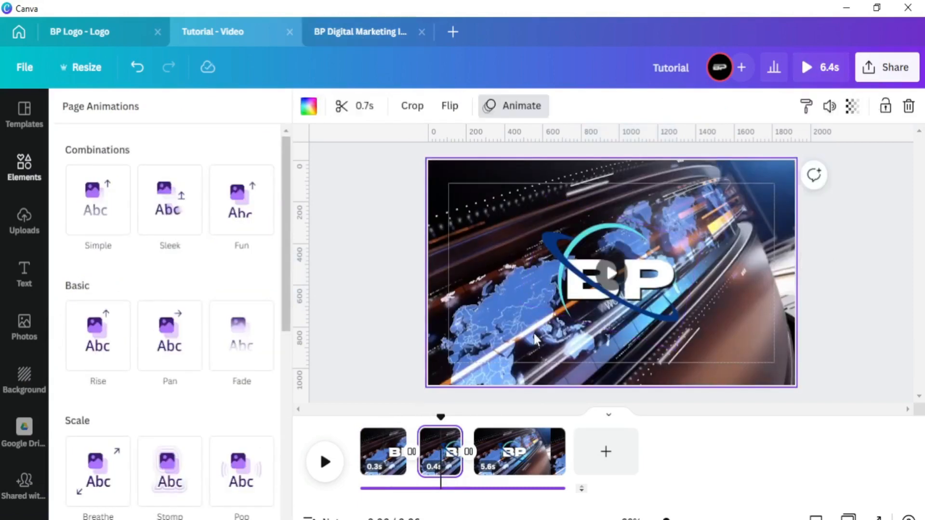
left_click(563, 307)
left_click(703, 303)
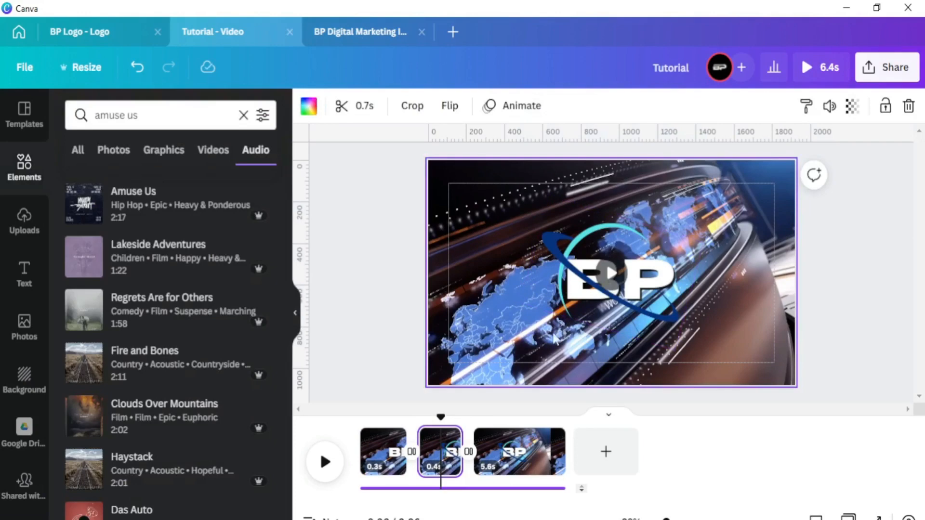
- Apply the Stomp animation on enter to the orbit ring on the third page and move the ring downward
left_click(523, 450)
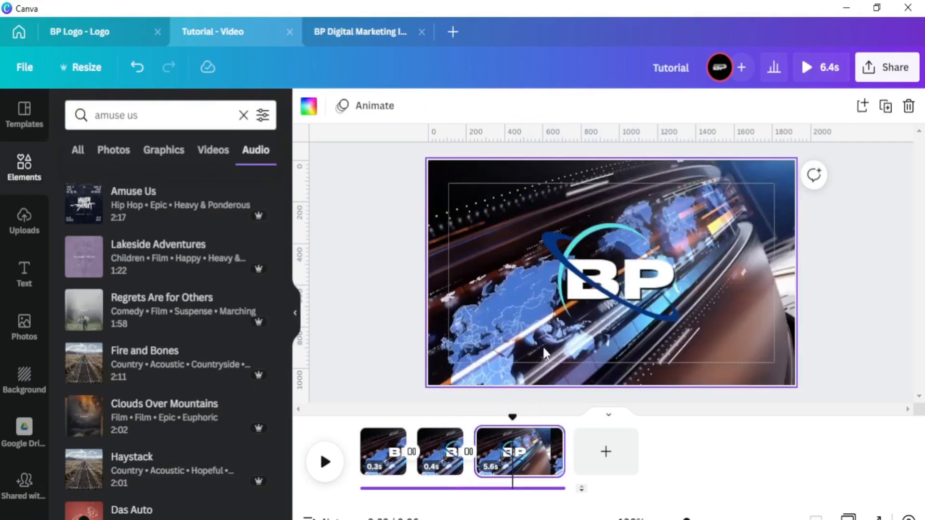
left_click(586, 295)
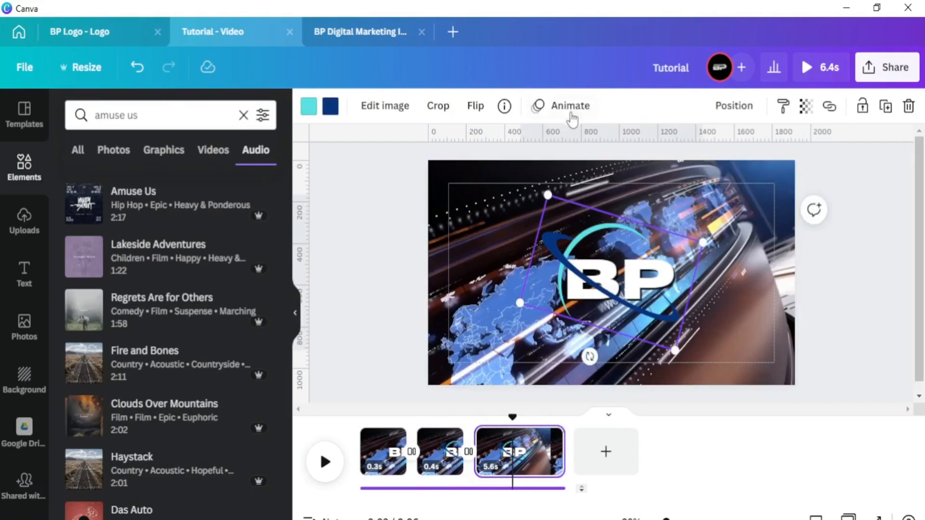
left_click(570, 107)
scroll(246, 384, "down", 3)
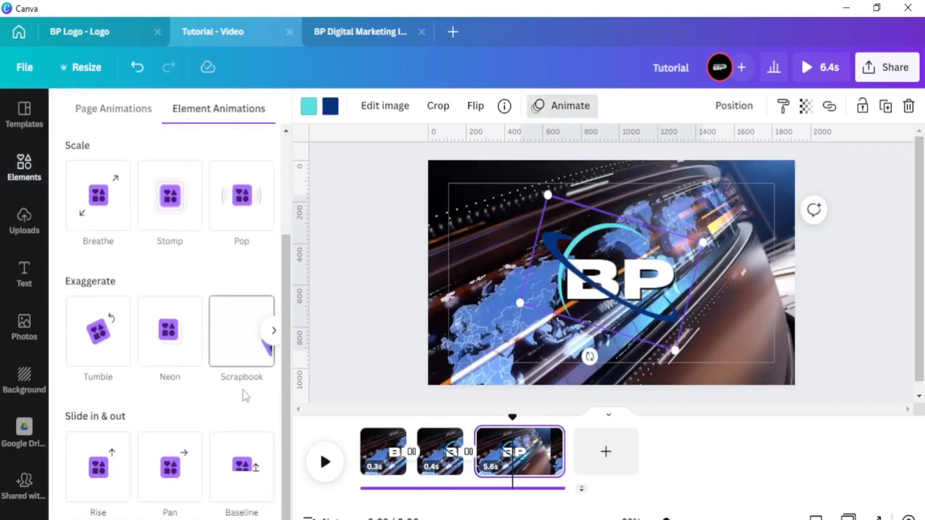
left_click(275, 331)
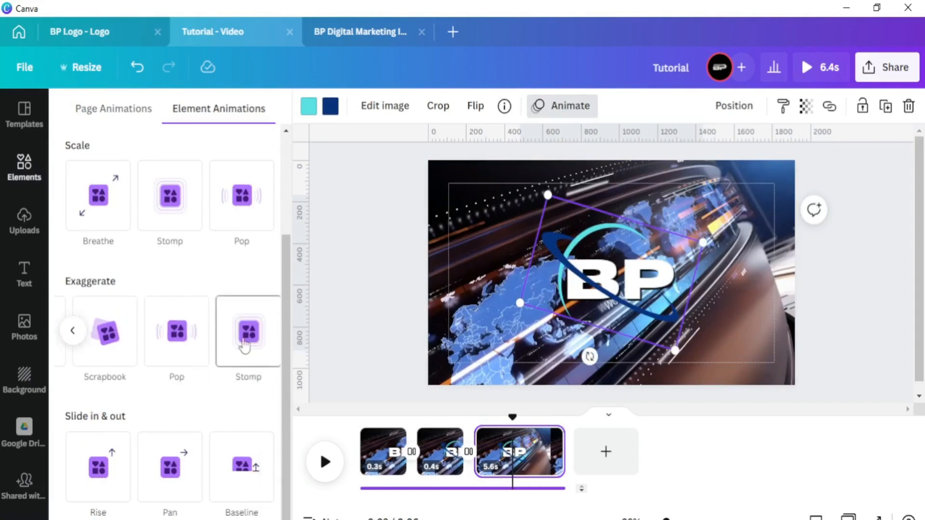
left_click(246, 343)
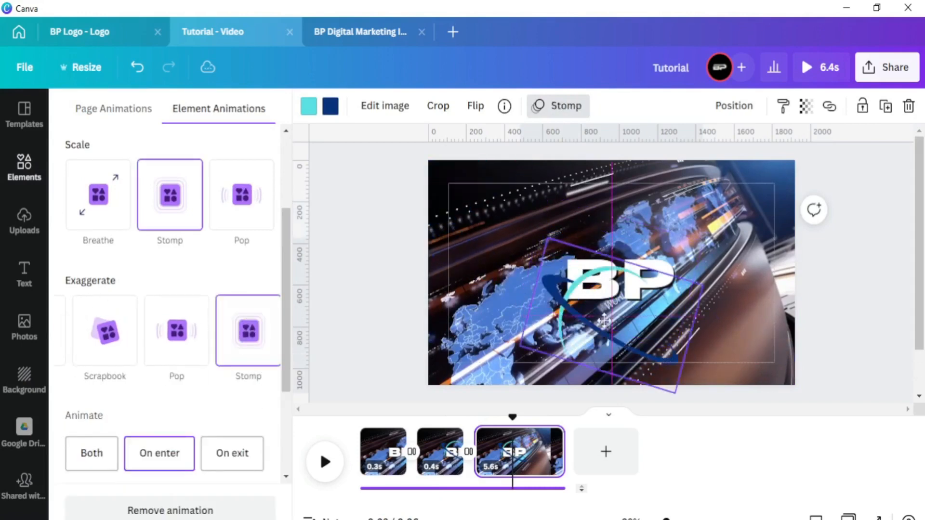
- Apply the Stomp text animation to the BP text on the third page
left_click(655, 256)
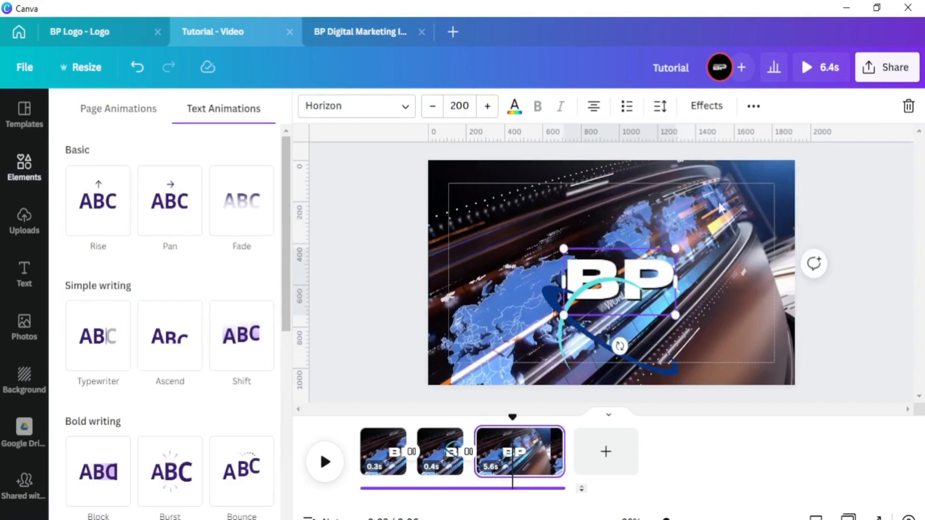
scroll(236, 353, "down", 5)
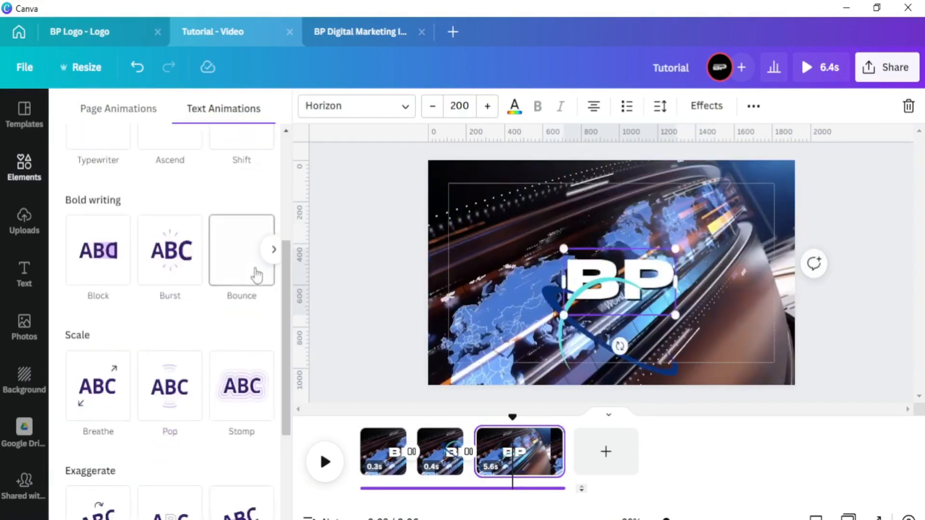
scroll(274, 264, "up", 3)
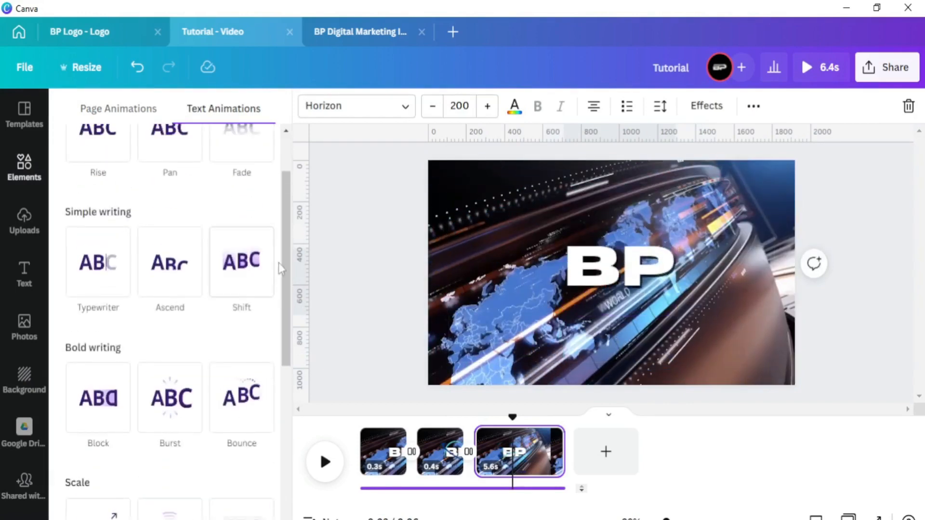
scroll(265, 299, "down", 3)
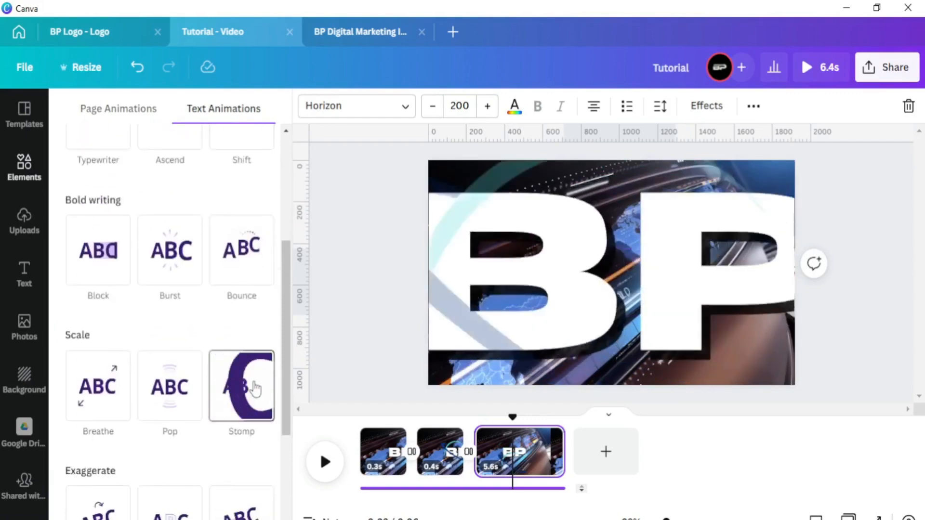
left_click(251, 392)
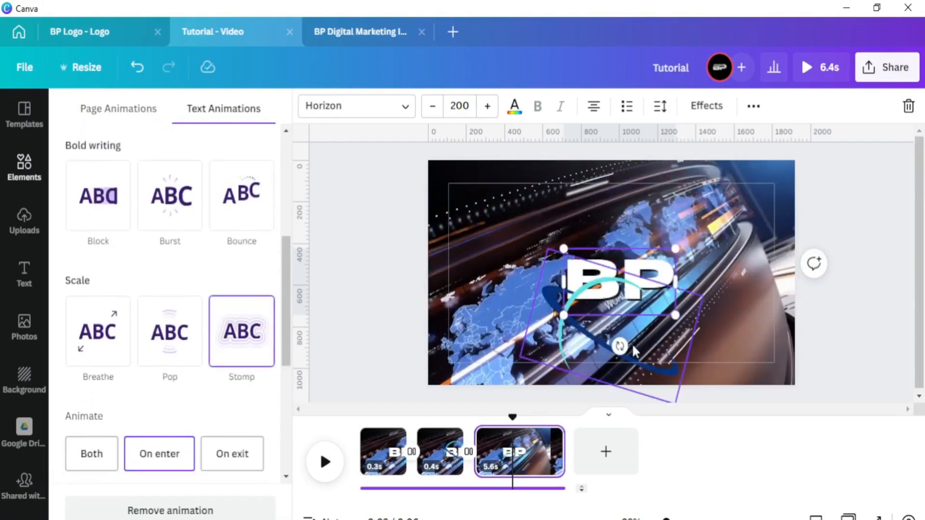
- Move the orbit ring on the third page back up to the vertical middle of the page, around the BP text
left_click(658, 319)
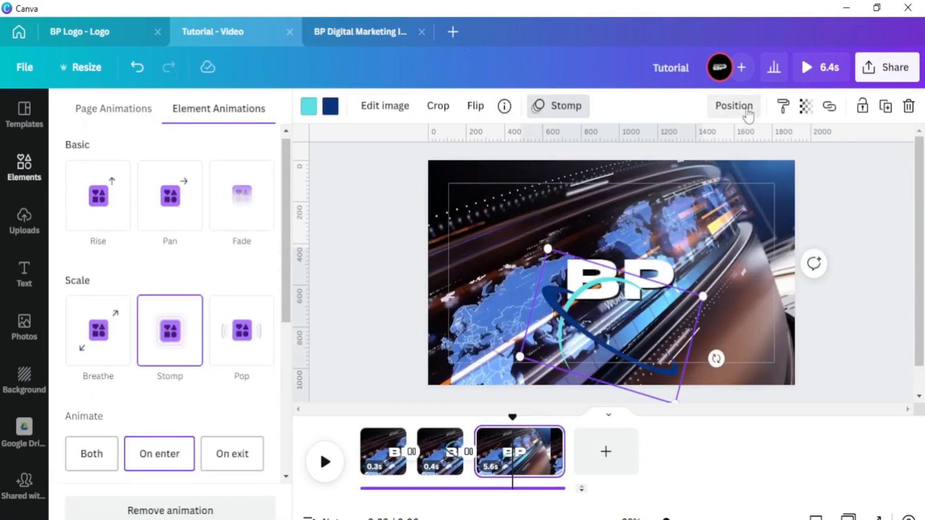
left_click(733, 105)
left_click(550, 241)
left_click(752, 339)
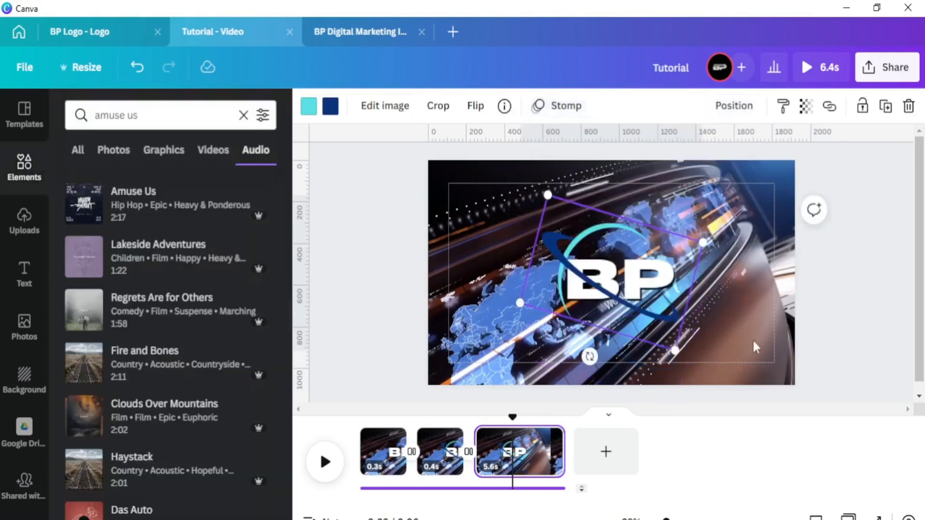
- Return the playhead to the start and lower the audio track's volume to about half
left_click(753, 328)
left_click_drag(512, 420, 330, 420)
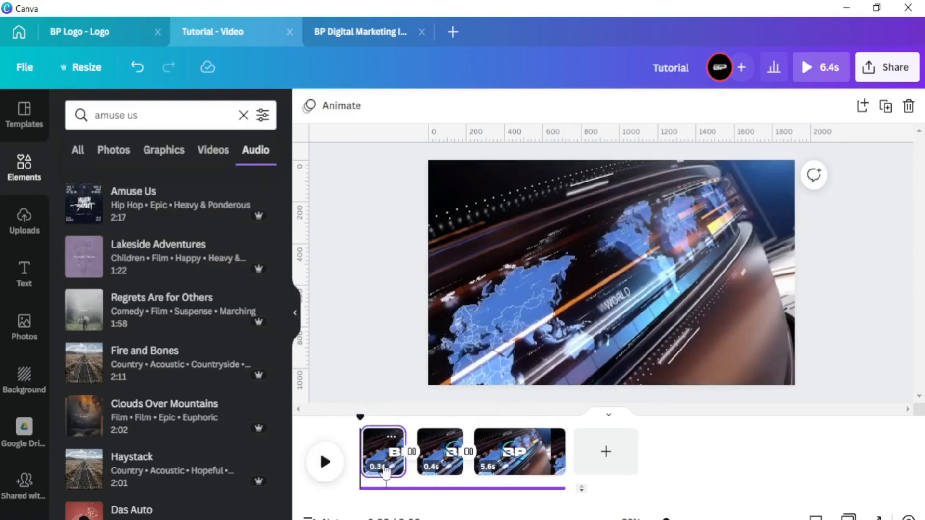
left_click(400, 489)
right_click(407, 486)
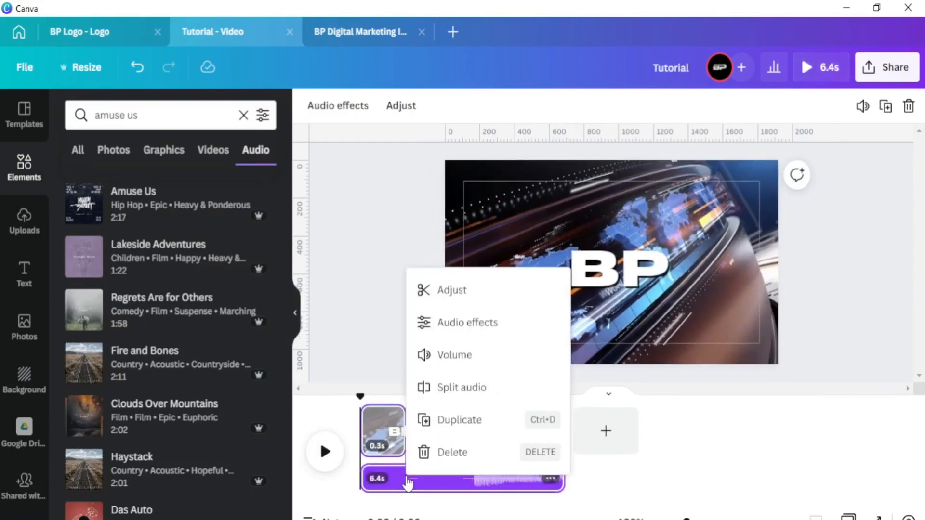
left_click(456, 359)
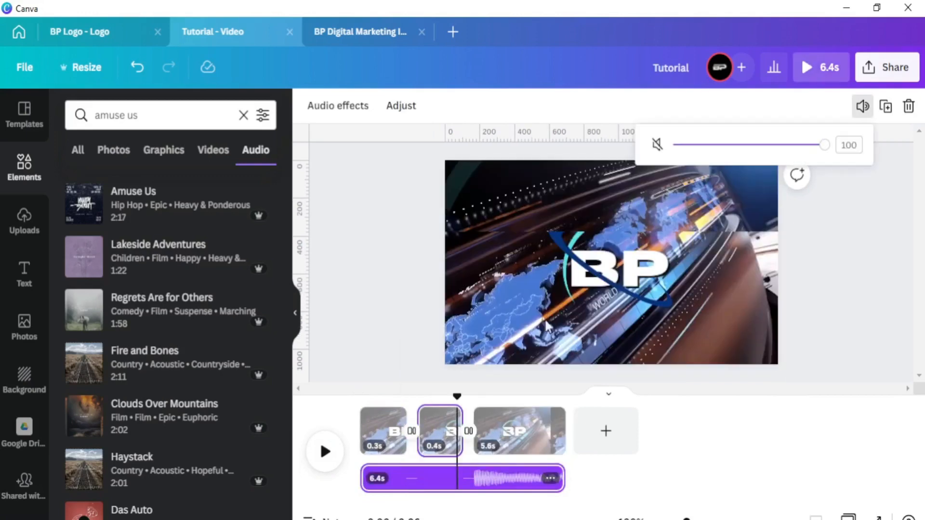
left_click_drag(823, 150, 750, 158)
- Rewind to the first page and play the video from the start to check the animations and sound
left_click(511, 431)
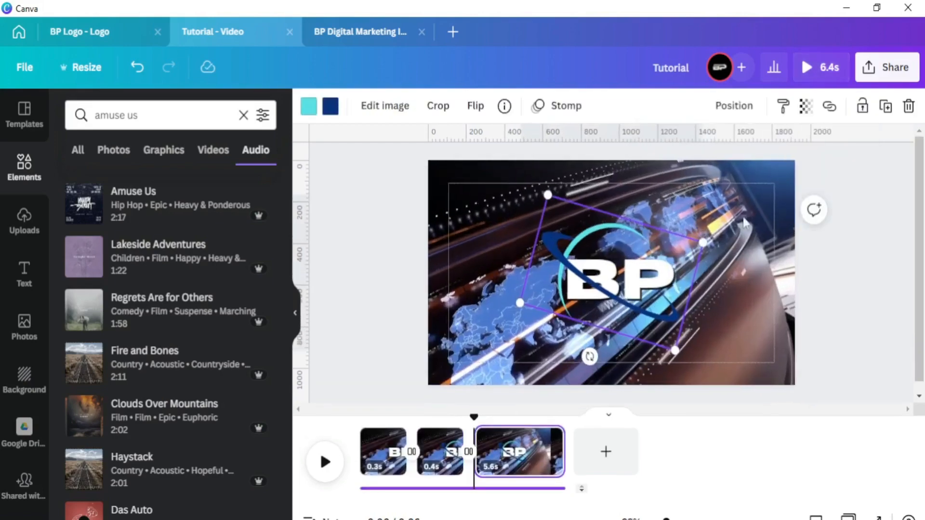
left_click_drag(477, 416, 337, 414)
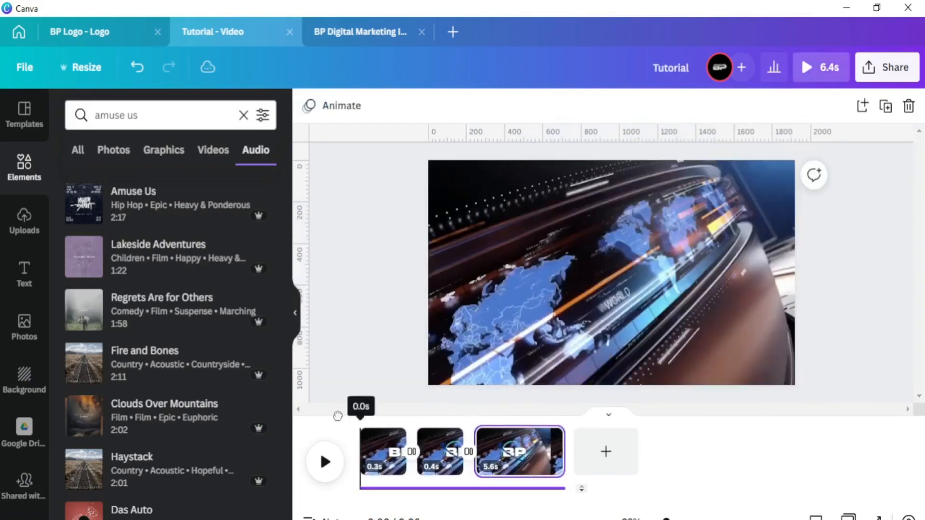
left_click(376, 476)
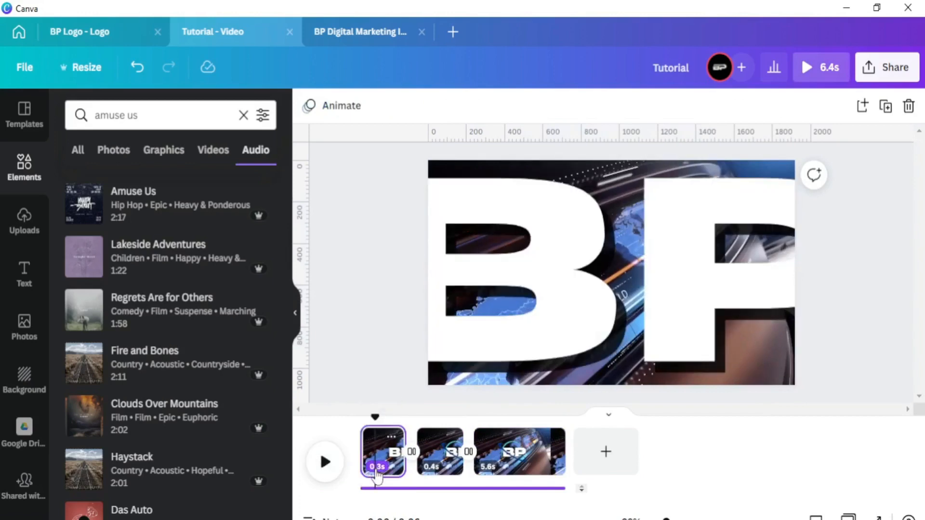
left_click(381, 472)
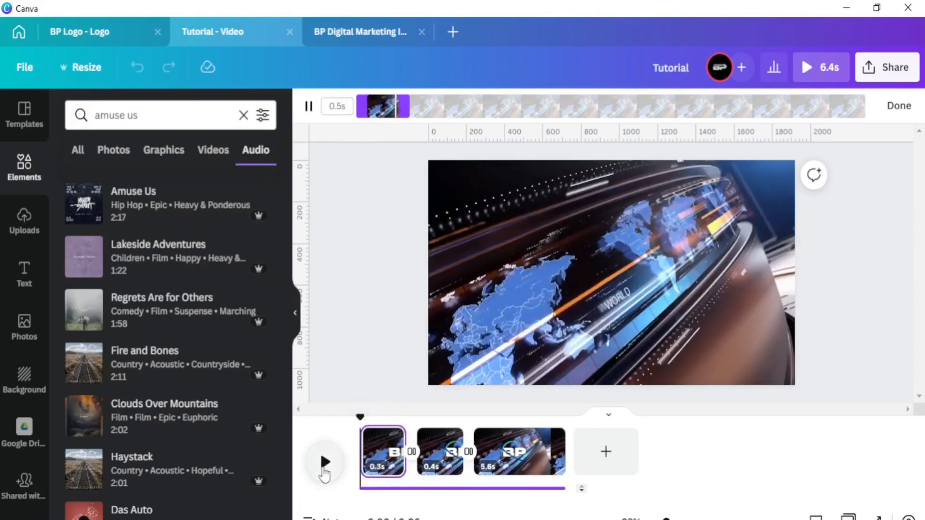
left_click(472, 313)
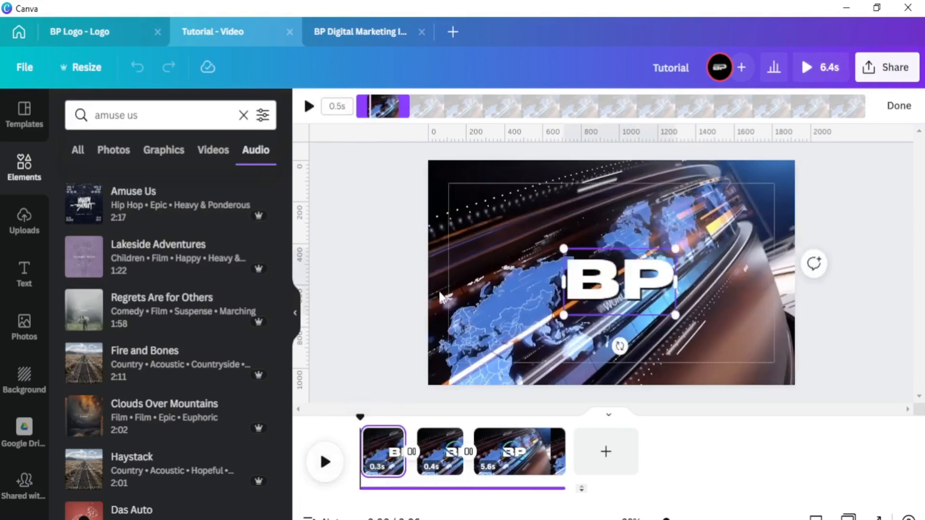
left_click(461, 298)
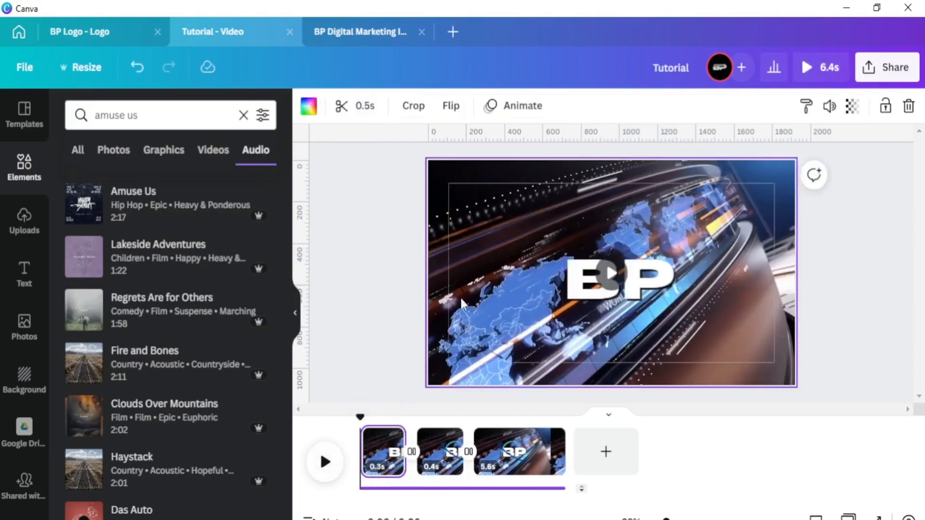
left_click(325, 473)
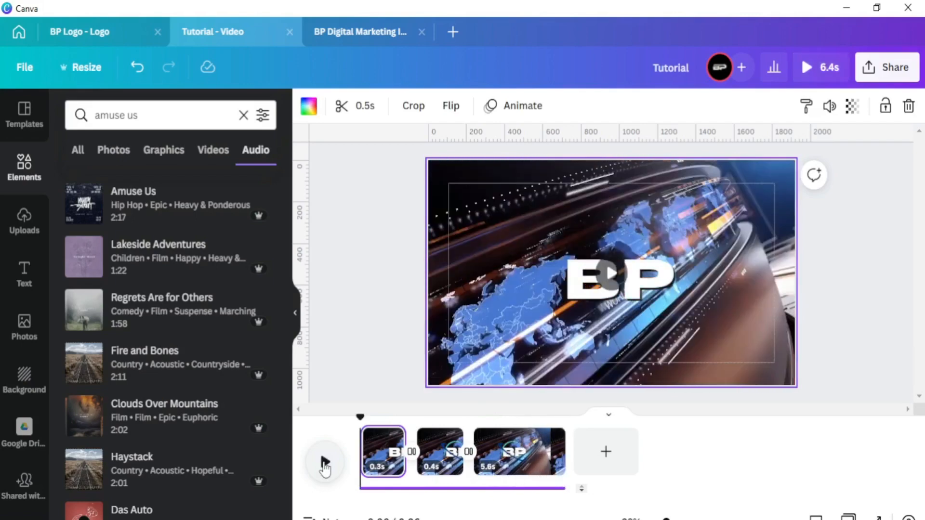
left_click(324, 463)
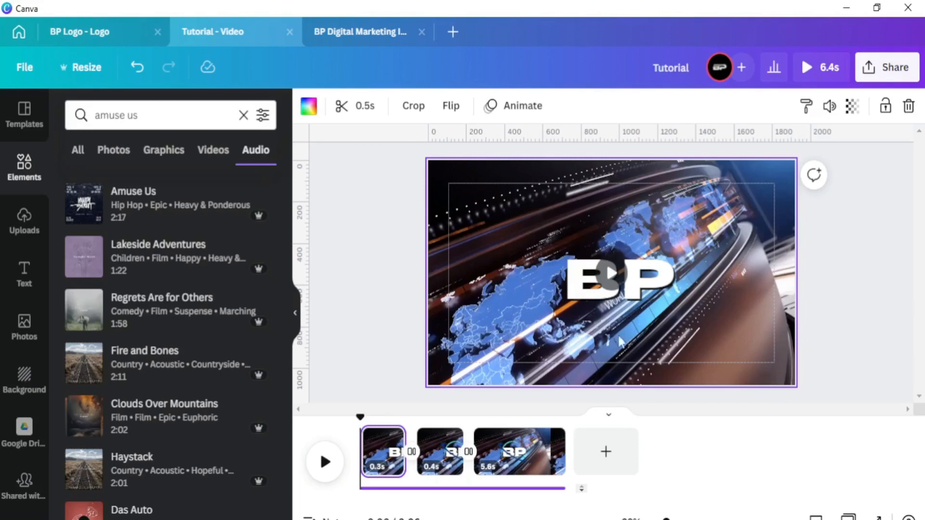
- Add a heading reading "BP Digital Marketing" to the first page, placed below the BP text
left_click(25, 285)
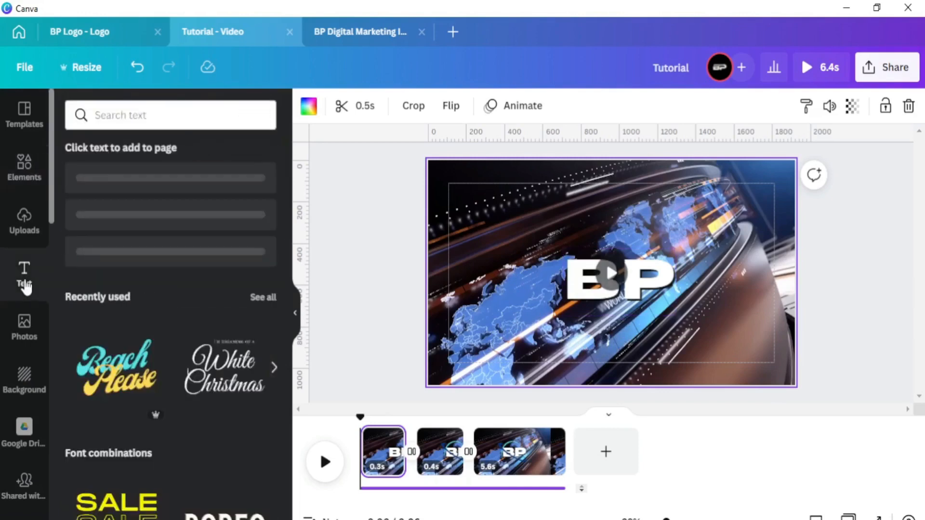
left_click(107, 185)
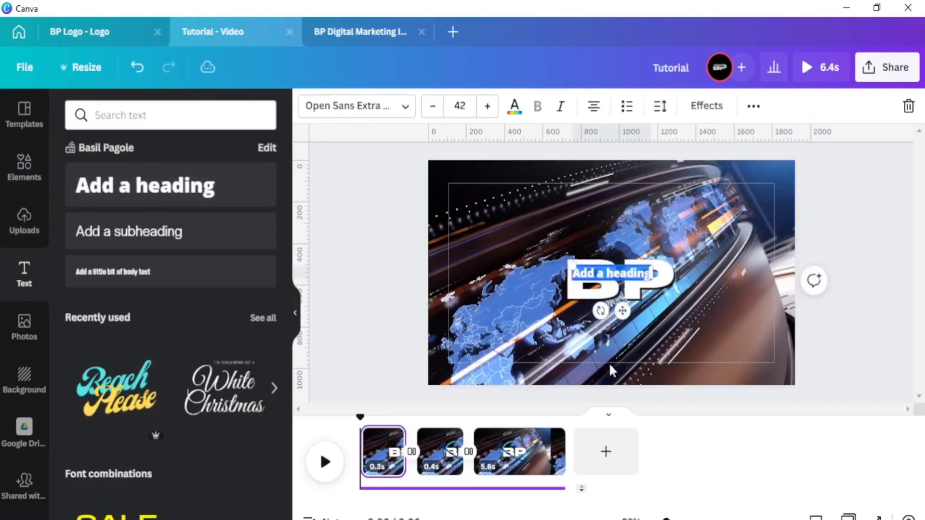
left_click_drag(622, 309, 620, 357)
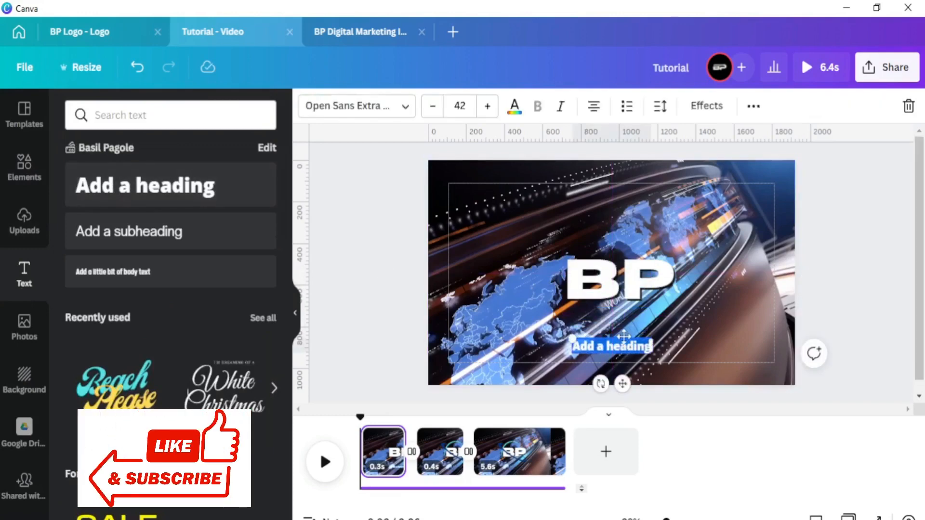
type("BP")
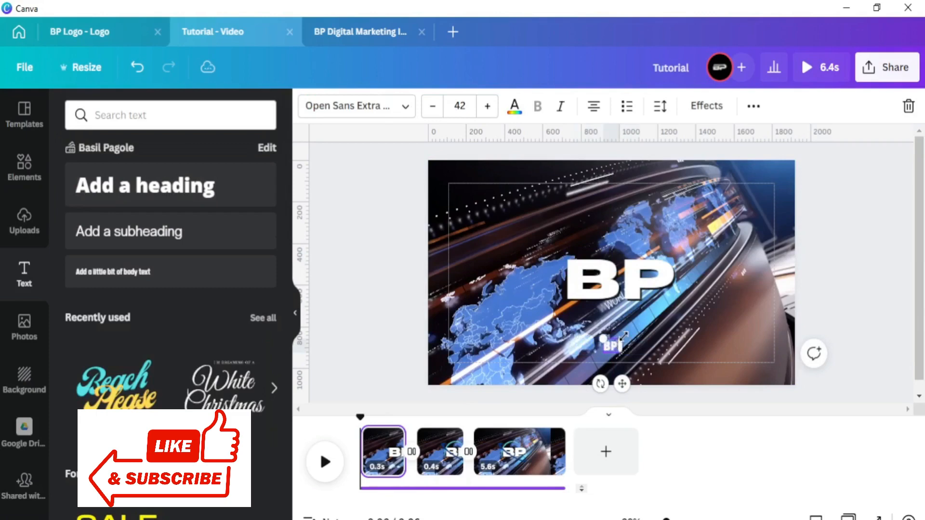
type(" D")
type("igital")
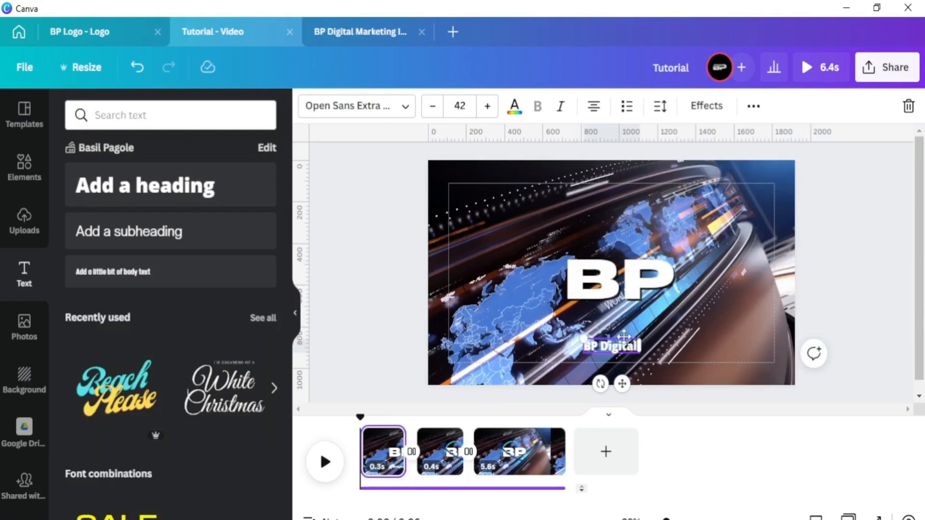
type("Marketin")
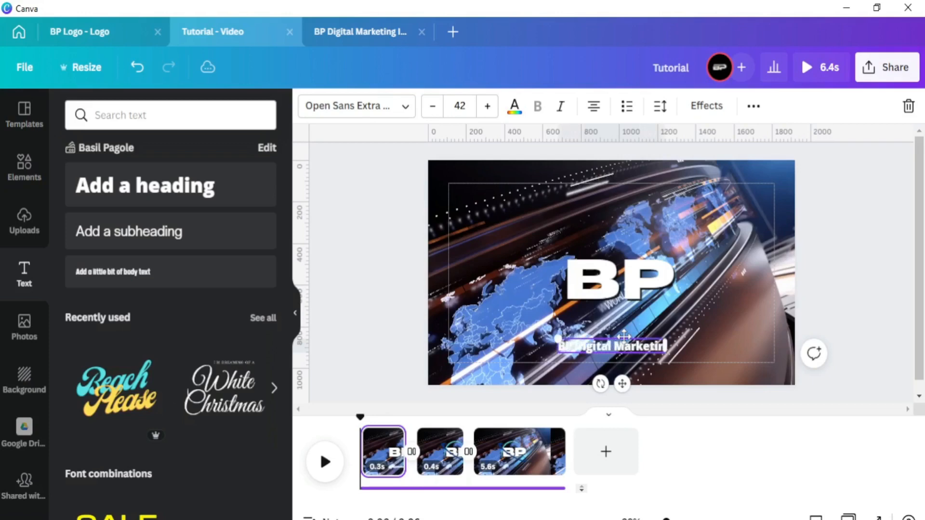
type("g")
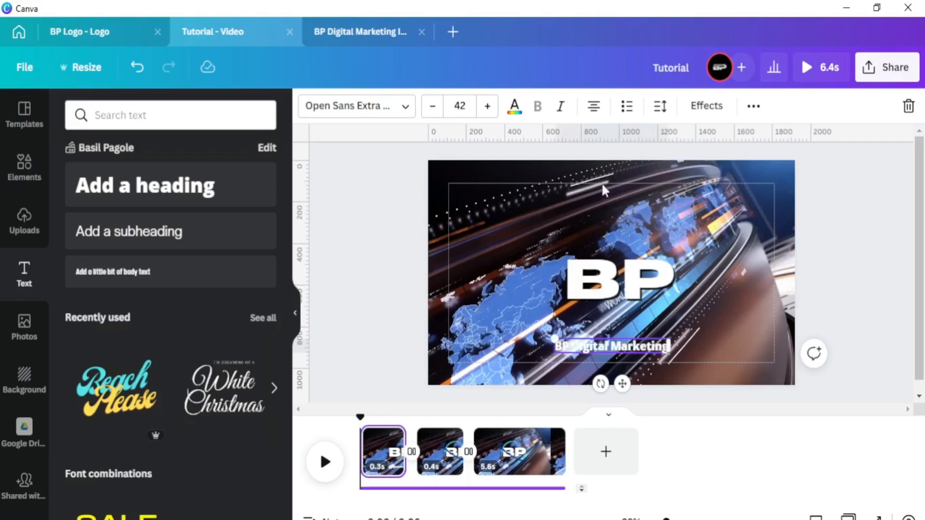
- Increase the font size of the "BP Digital Marketing" heading to 76
left_click(487, 107)
left_click(487, 107)
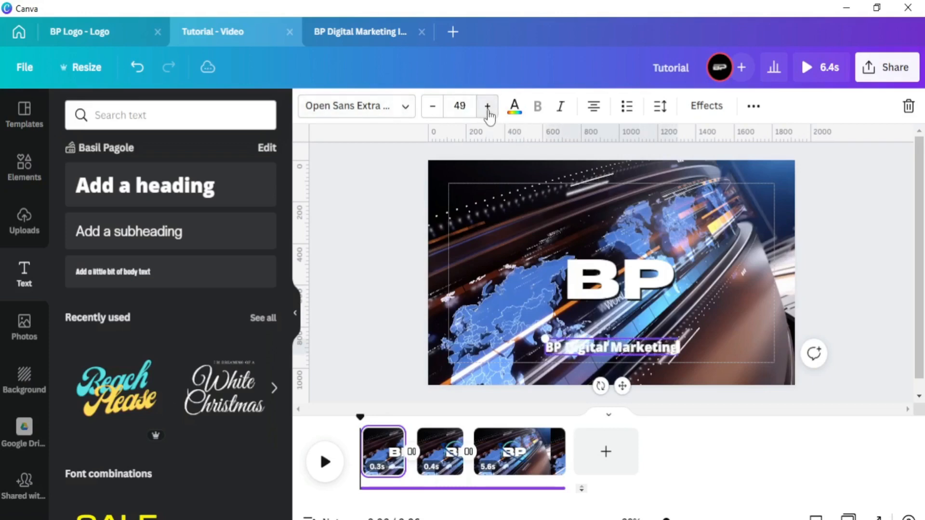
left_click(487, 107)
left_click(487, 107)
left_click(488, 107)
left_click(488, 107)
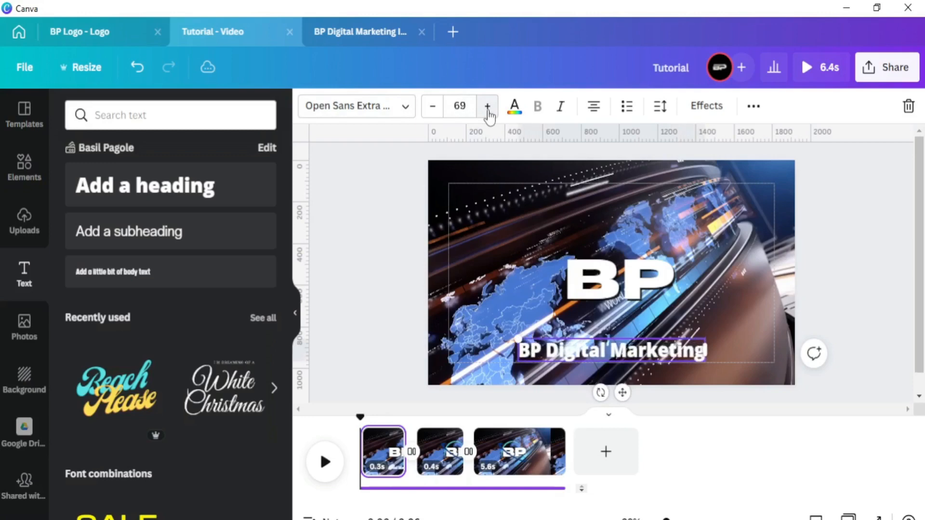
left_click(488, 107)
left_click(488, 107)
left_click(488, 107)
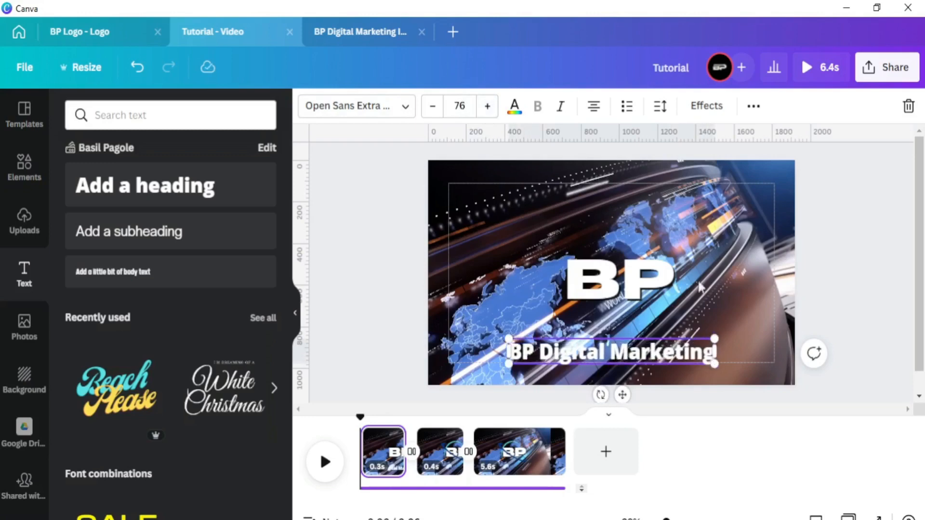
- Change the font of the "BP Digital Marketing" heading to Archivo Black
left_click(405, 111)
left_click(210, 114)
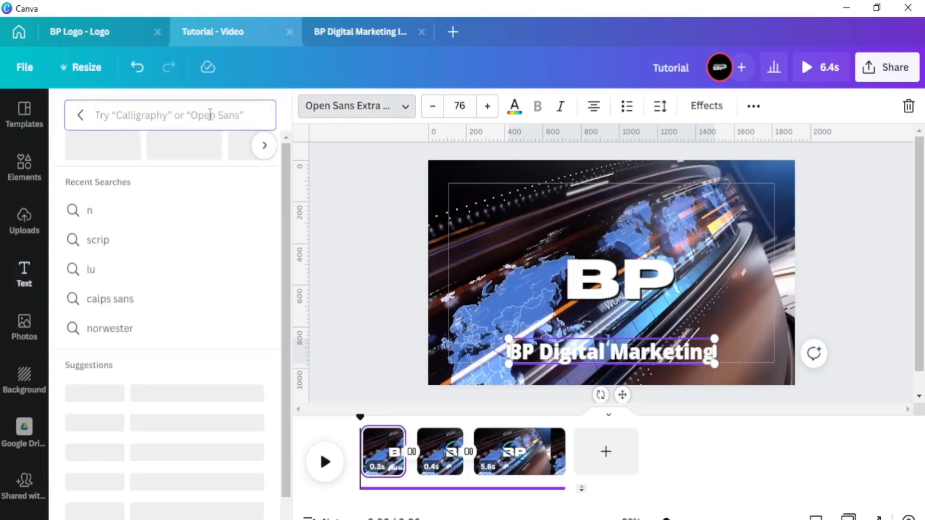
type("arc")
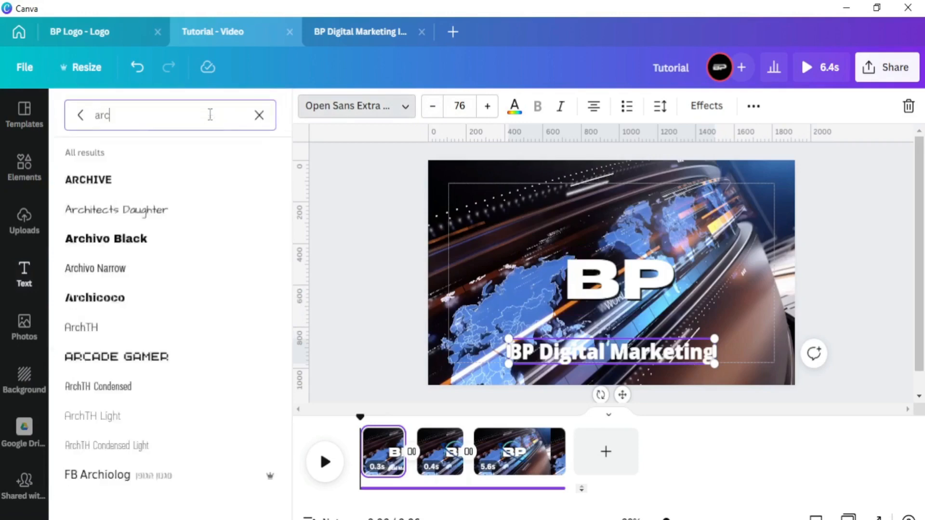
type("hivi")
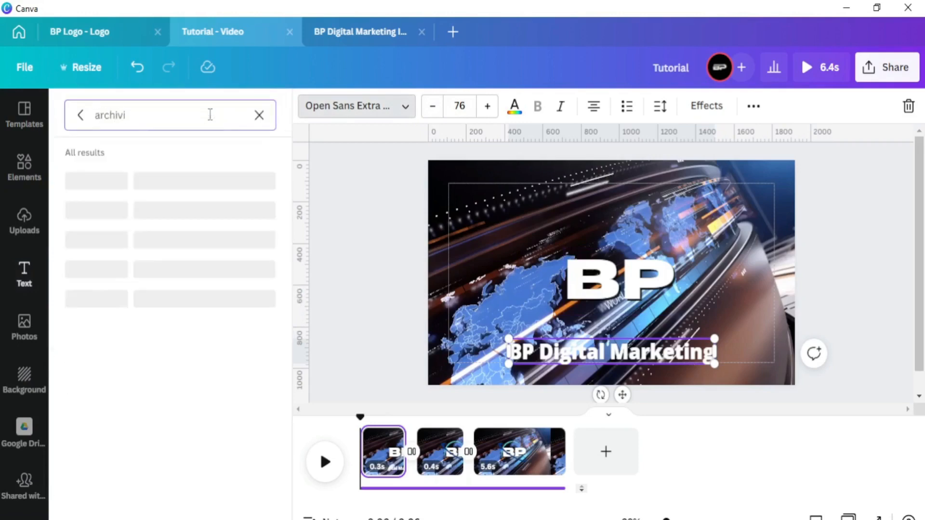
key("BackSpace")
type("o black")
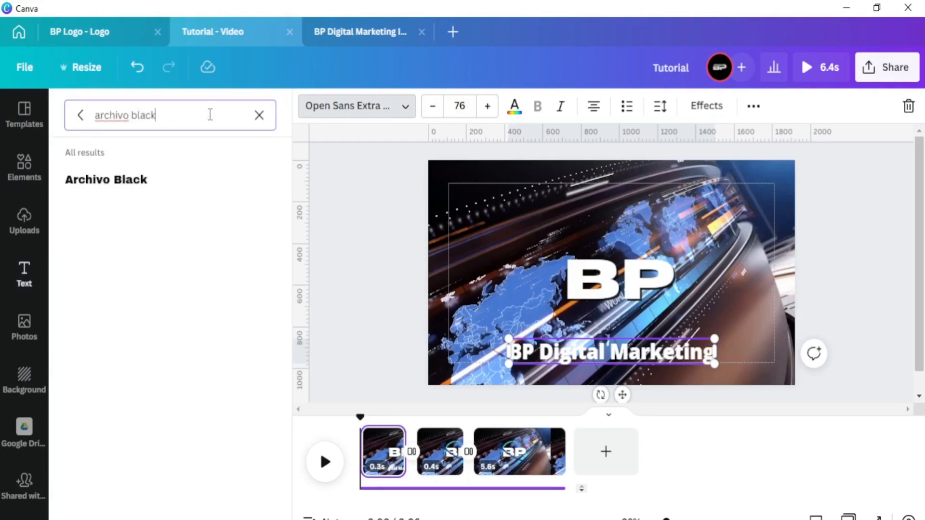
left_click(161, 190)
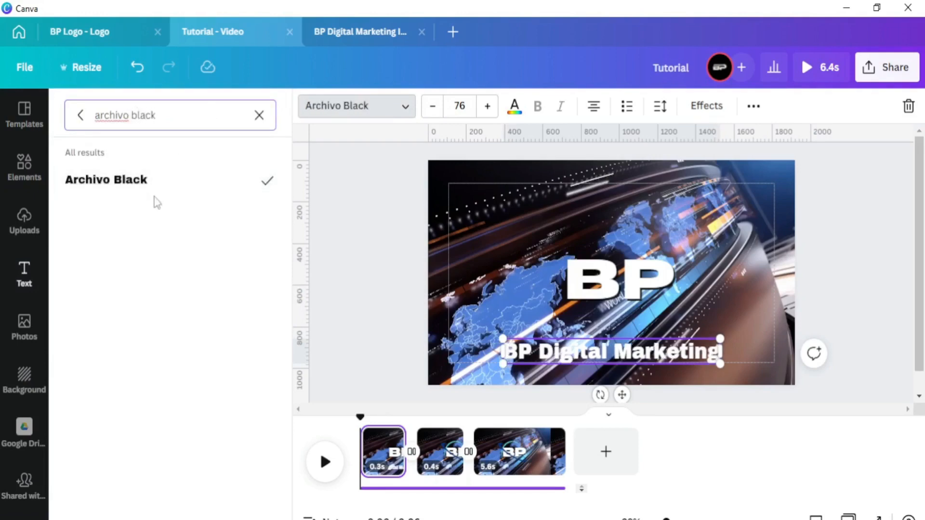
left_click(498, 251)
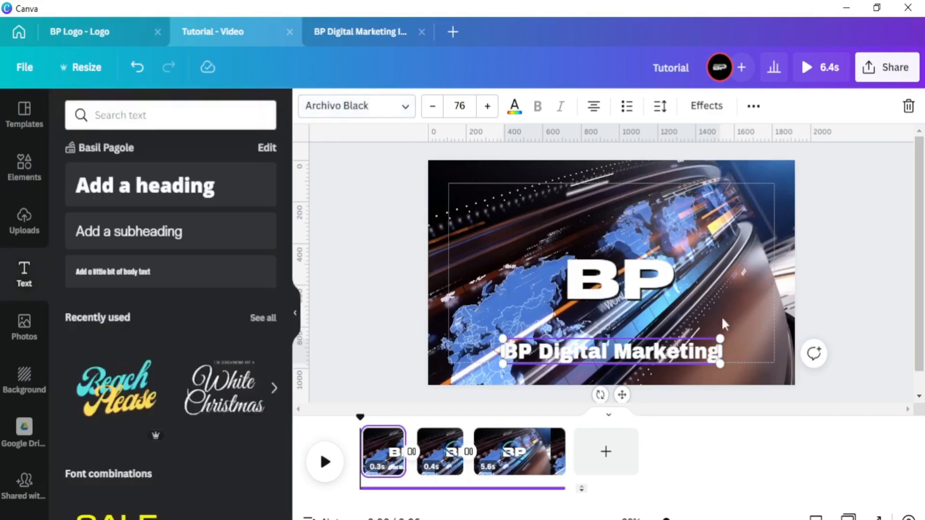
- Apply the Background text effect to the "BP Digital Marketing" heading
left_click(707, 105)
scroll(229, 362, "down", 2)
left_click(230, 362)
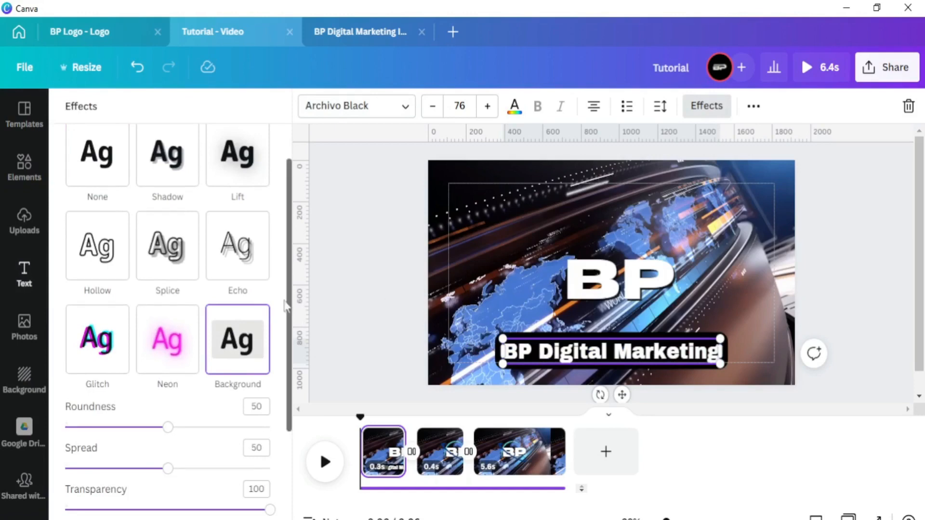
- Set the "BP Digital Marketing" heading's background effect to 40 transparency and the dark blue document color
scroll(246, 344, "down", 3)
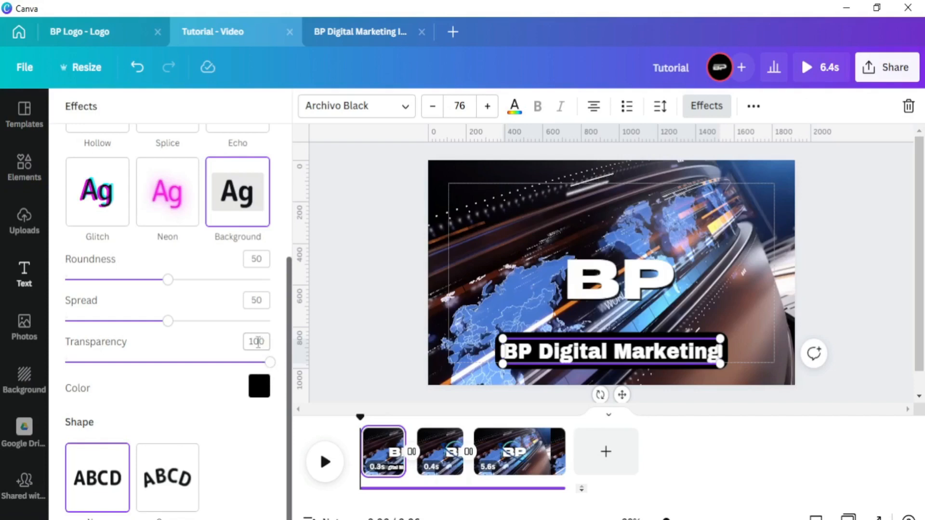
left_click_drag(271, 368, 149, 374)
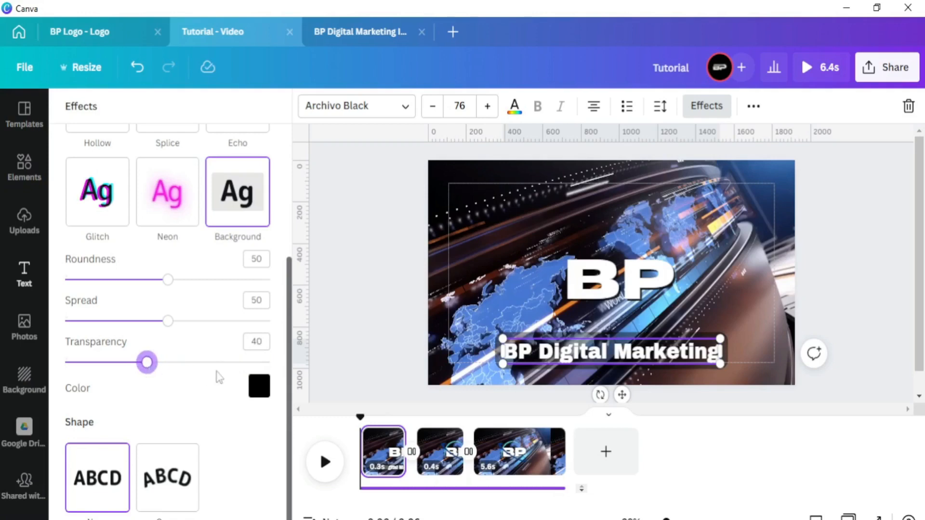
left_click(262, 390)
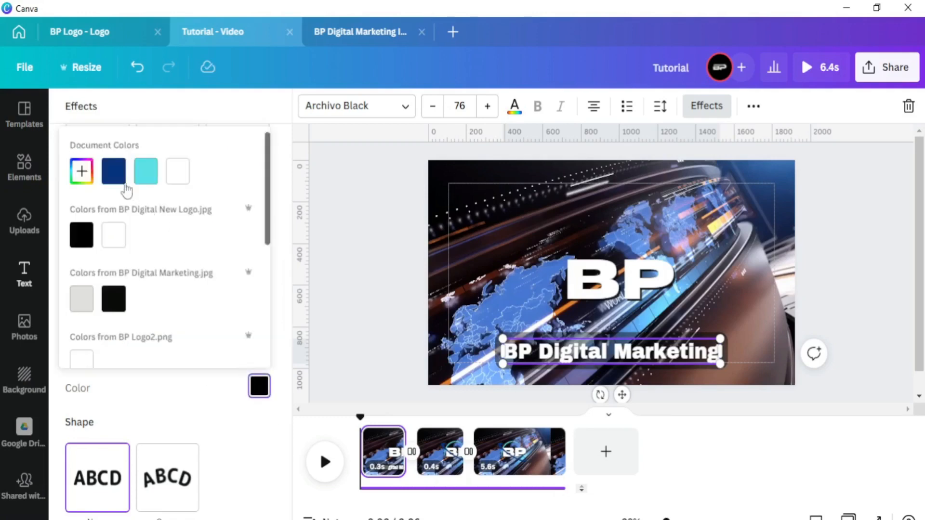
left_click(114, 171)
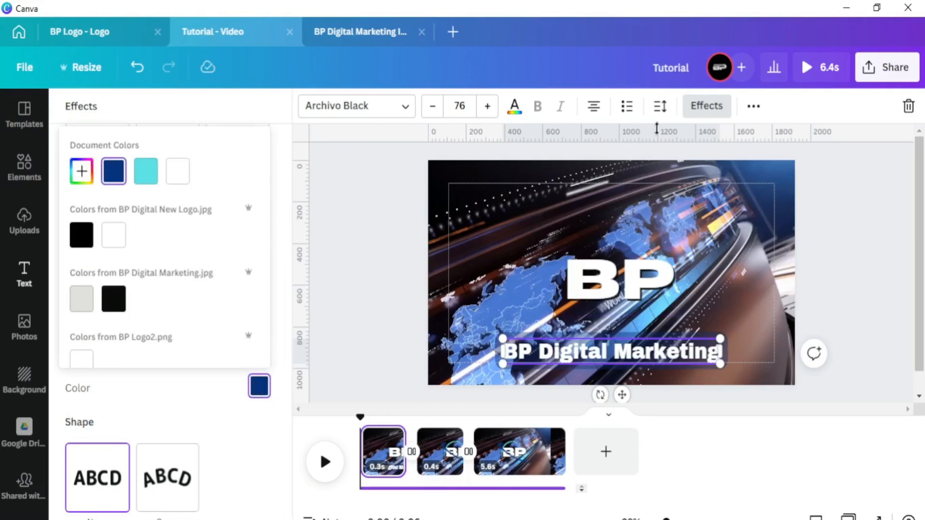
left_click(706, 105)
left_click(706, 105)
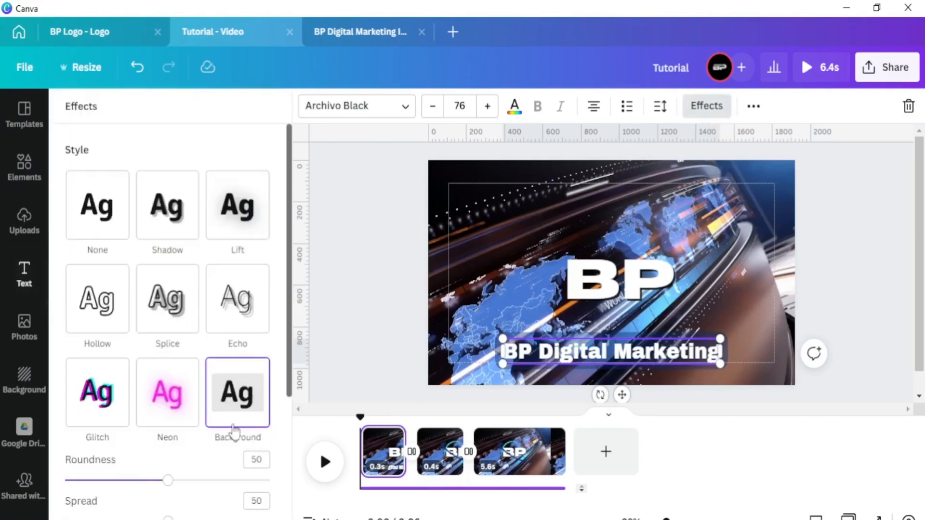
scroll(235, 430, "down", 3)
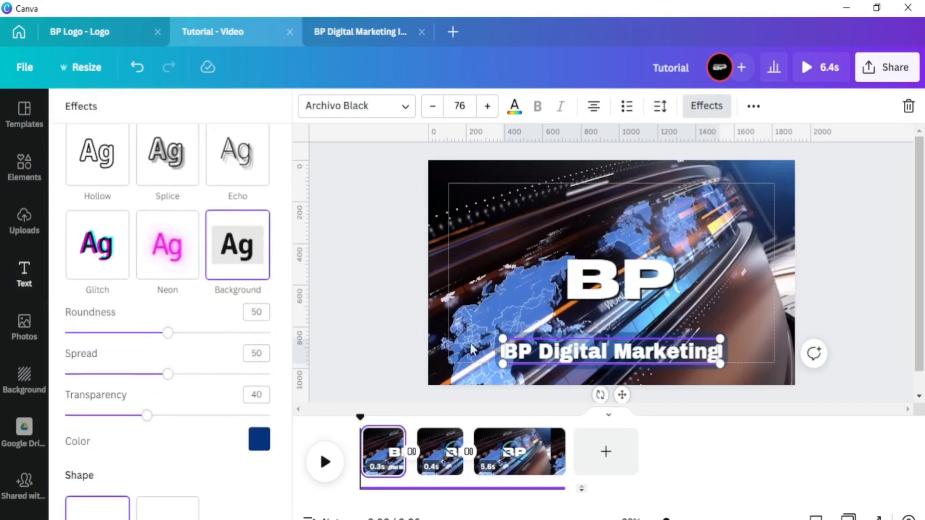
- Deselect the heading and play the video in the editor to check the title over the background
left_click(479, 282)
left_click(479, 282)
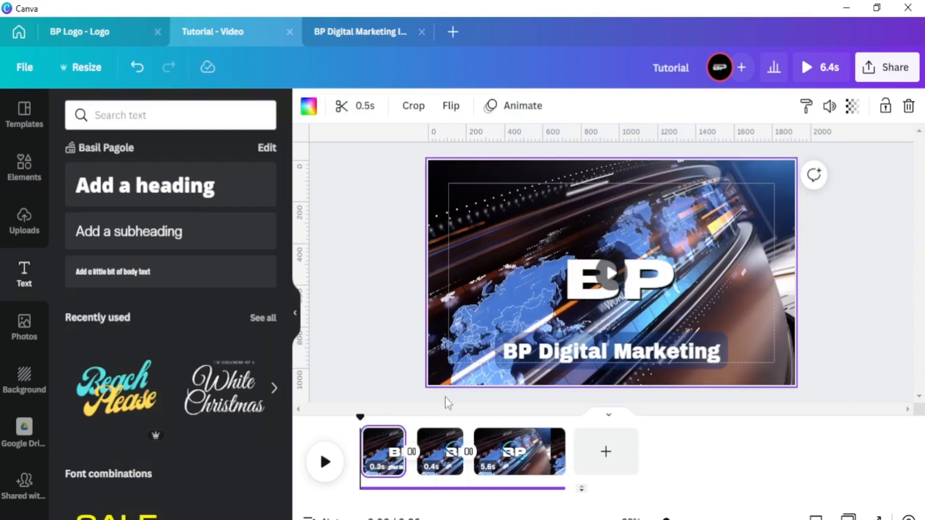
left_click(319, 472)
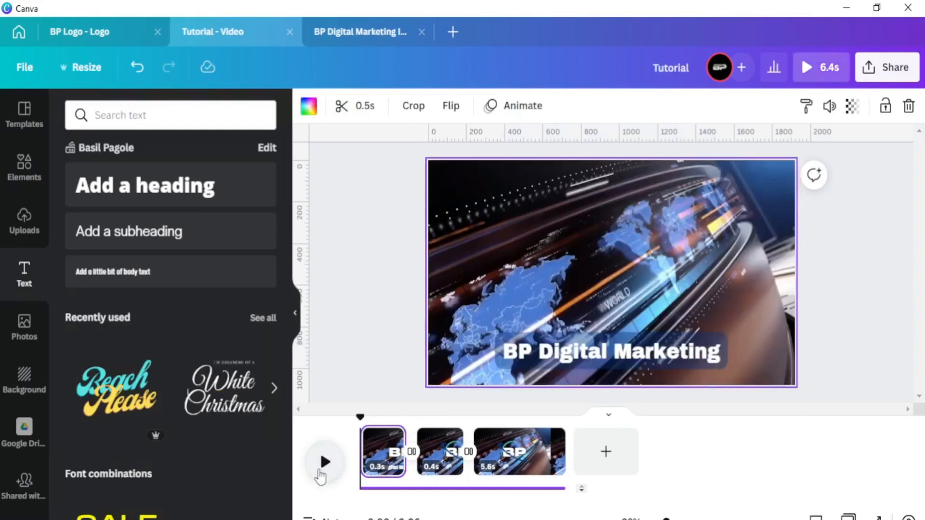
left_click(322, 475)
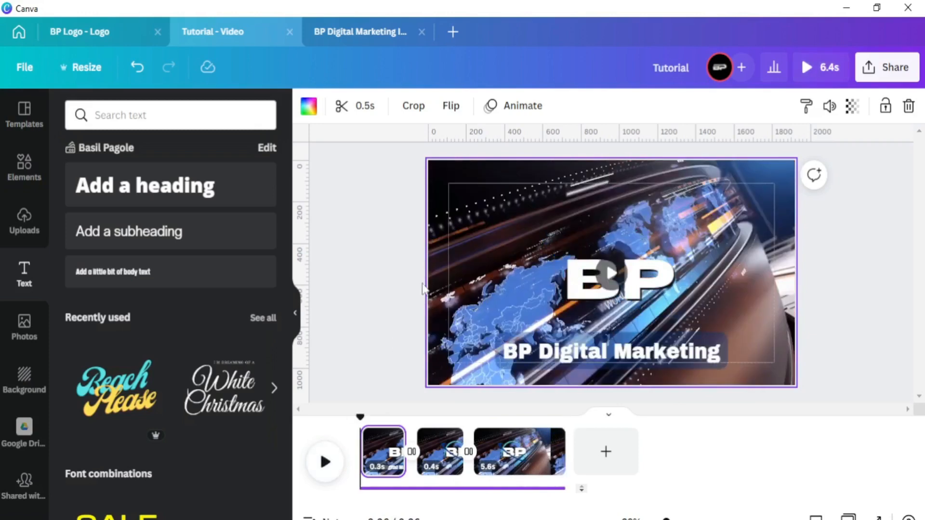
- Search the elements library for "world news" and browse the video results
left_click(29, 180)
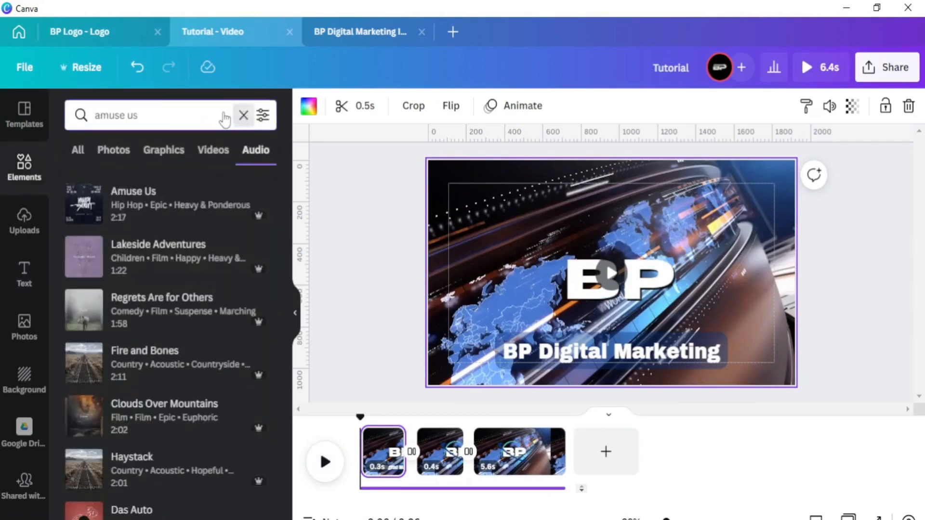
left_click(243, 115)
type("worl")
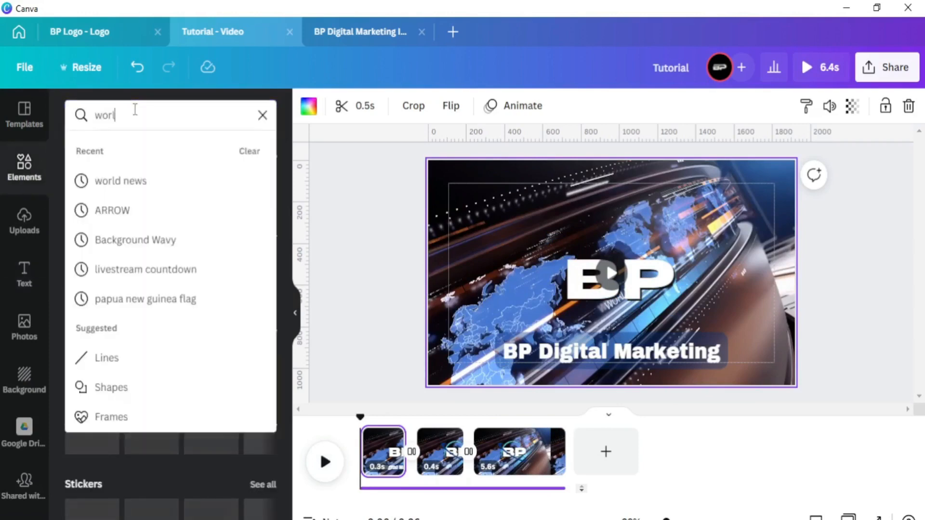
type("d news")
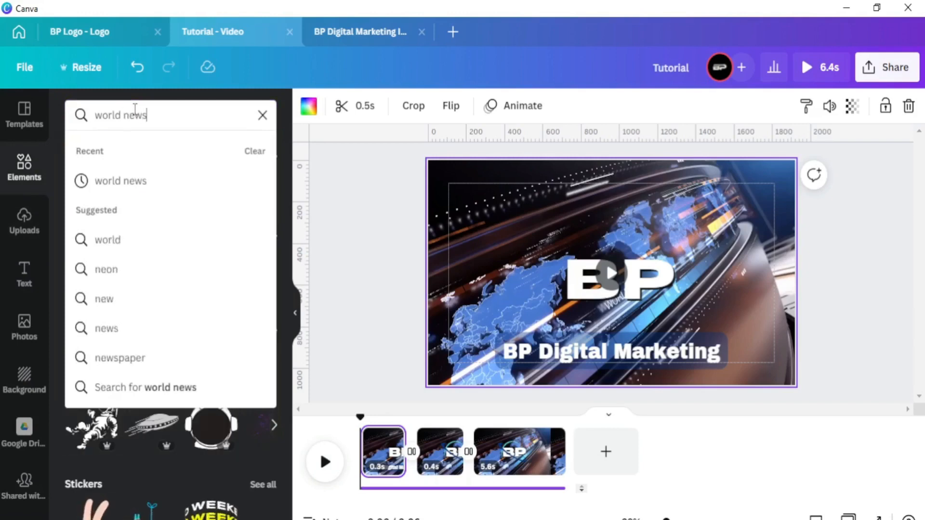
key("Return")
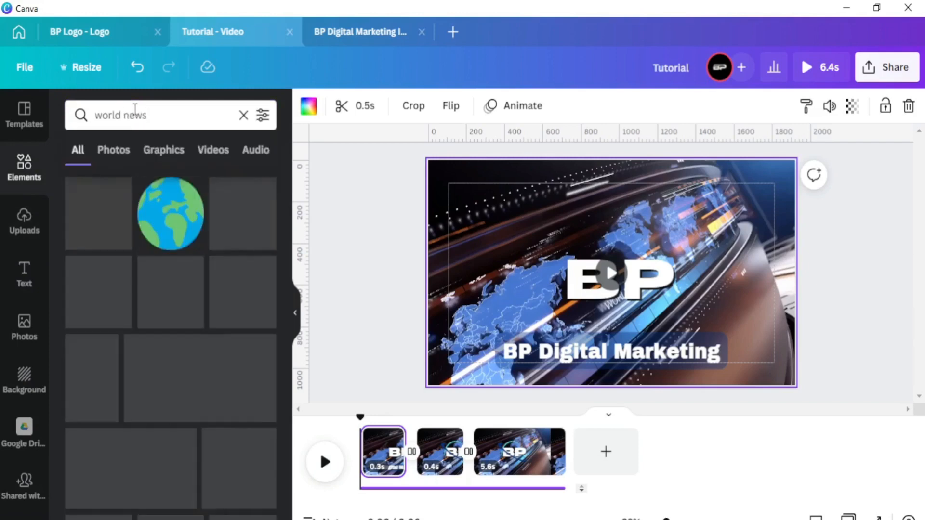
left_click(214, 149)
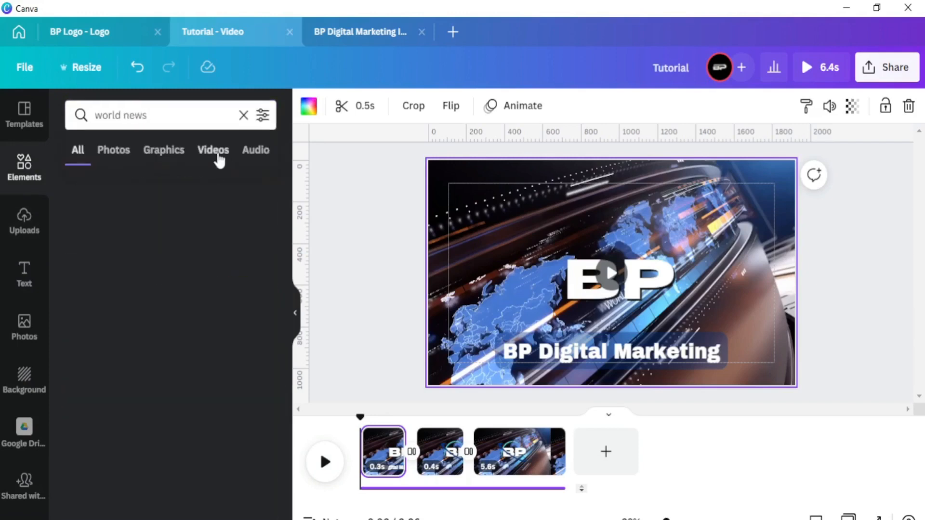
scroll(183, 262, "down", 5)
scroll(183, 261, "down", 3)
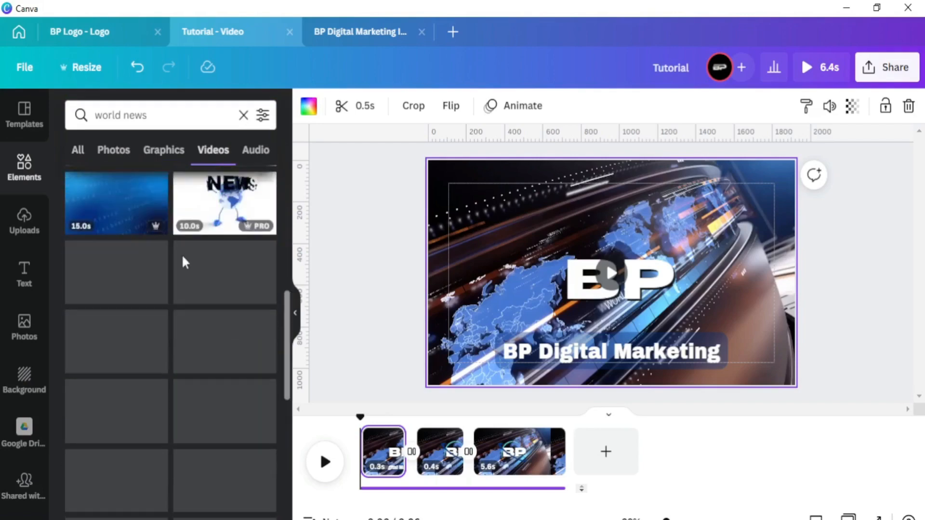
scroll(183, 262, "down", 3)
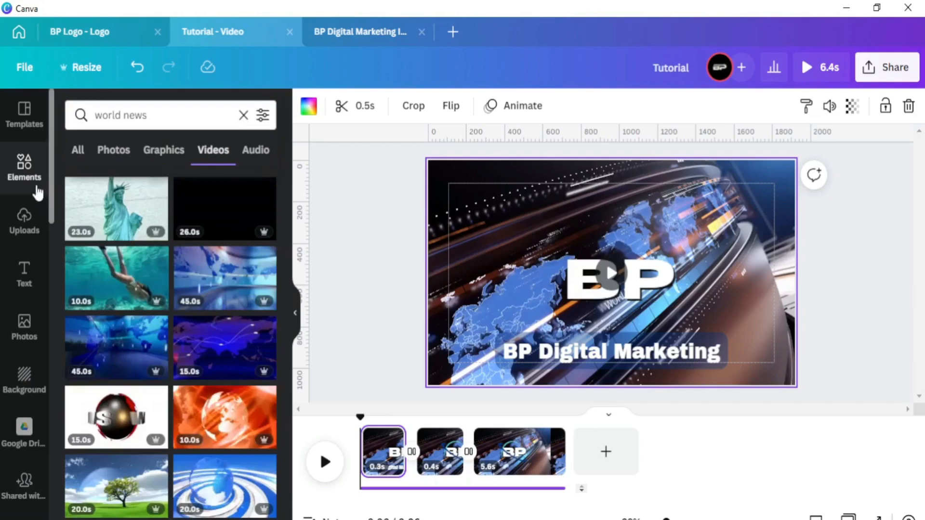
- Search the elements library for "amuse us" and look through the audio results
left_click(24, 177)
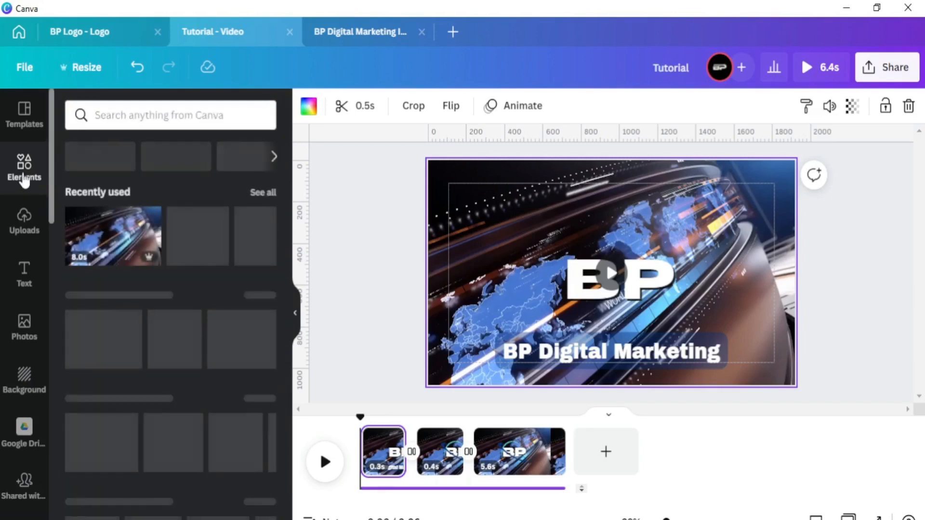
left_click(153, 118)
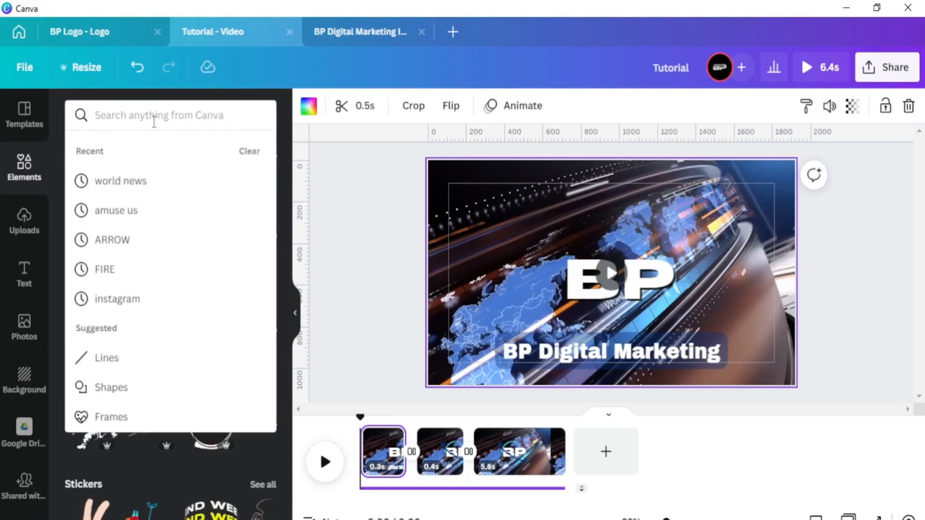
type("amuse us")
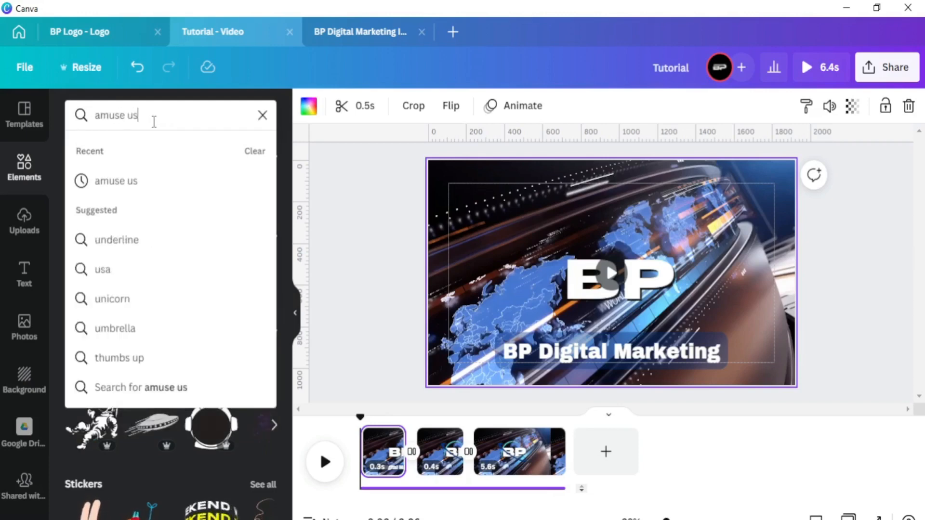
key("Return")
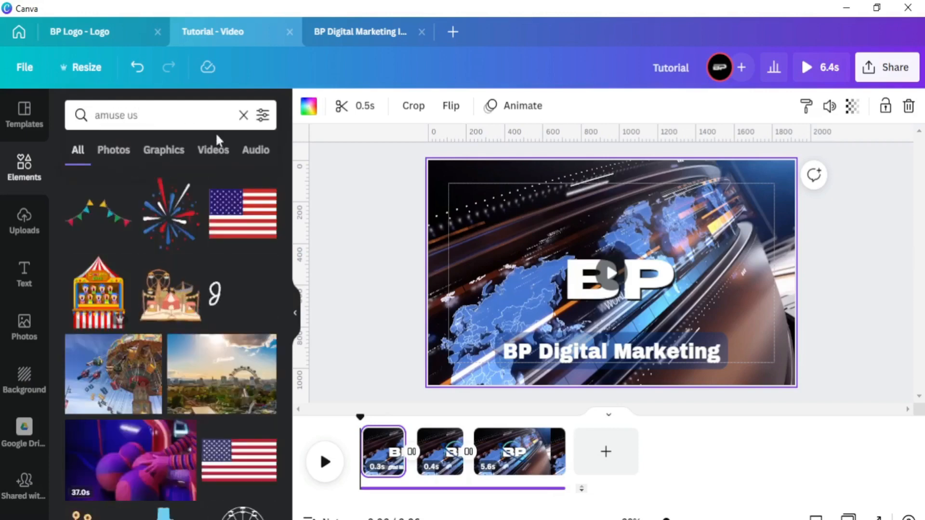
left_click(260, 153)
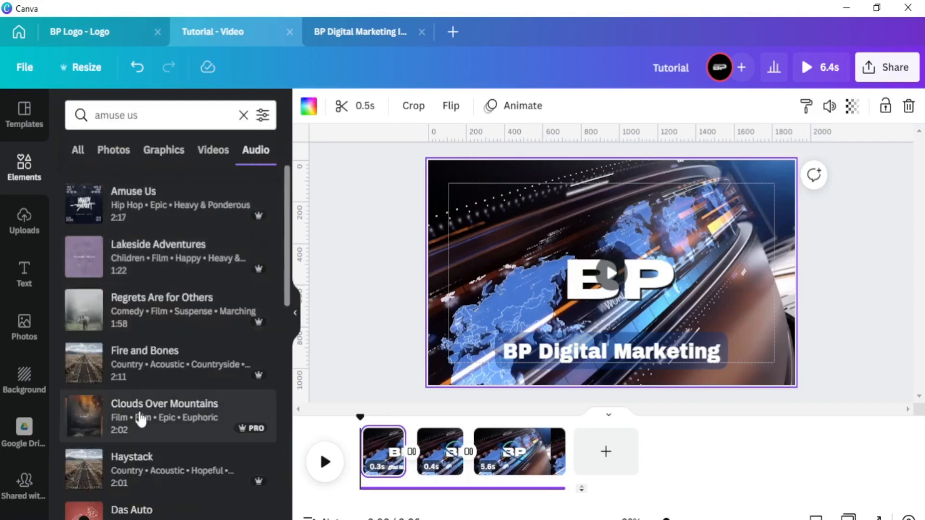
scroll(161, 330, "down", 5)
scroll(161, 355, "up", 5)
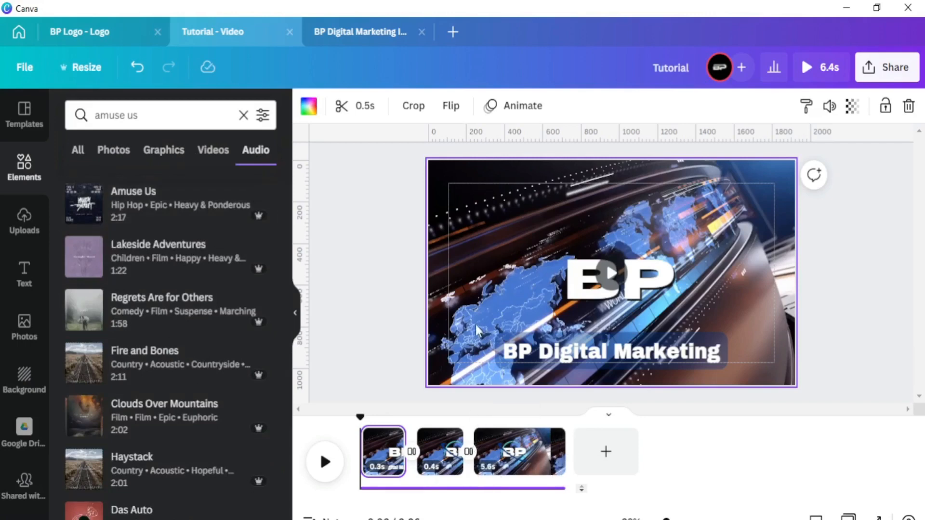
- Open the full preview of the intro video and play it
left_click(827, 68)
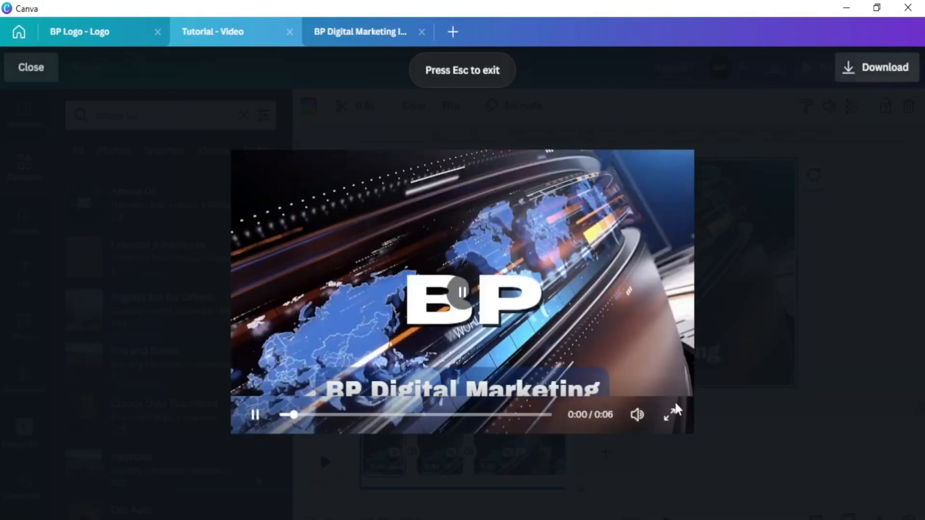